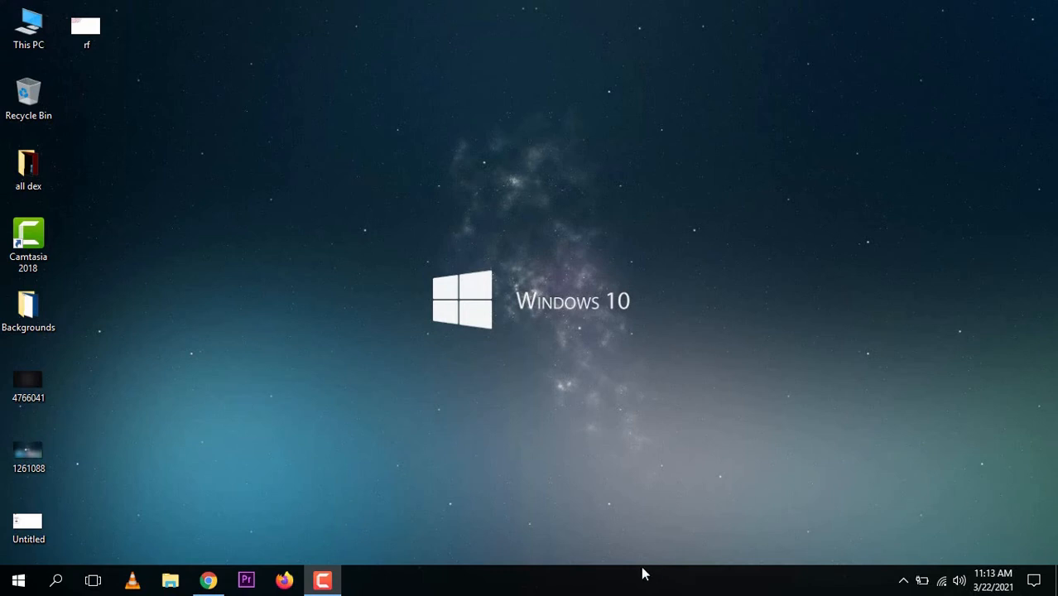
Open canva.com in Chrome and go to the Newsletter templates in the Marketing category
left_click(210, 585)
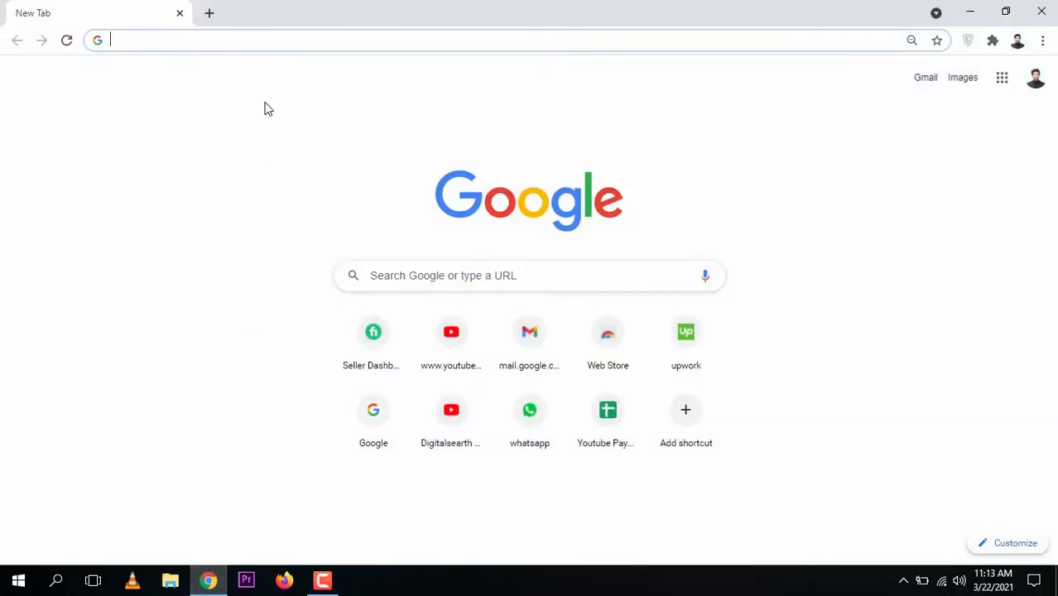
type("canva.com")
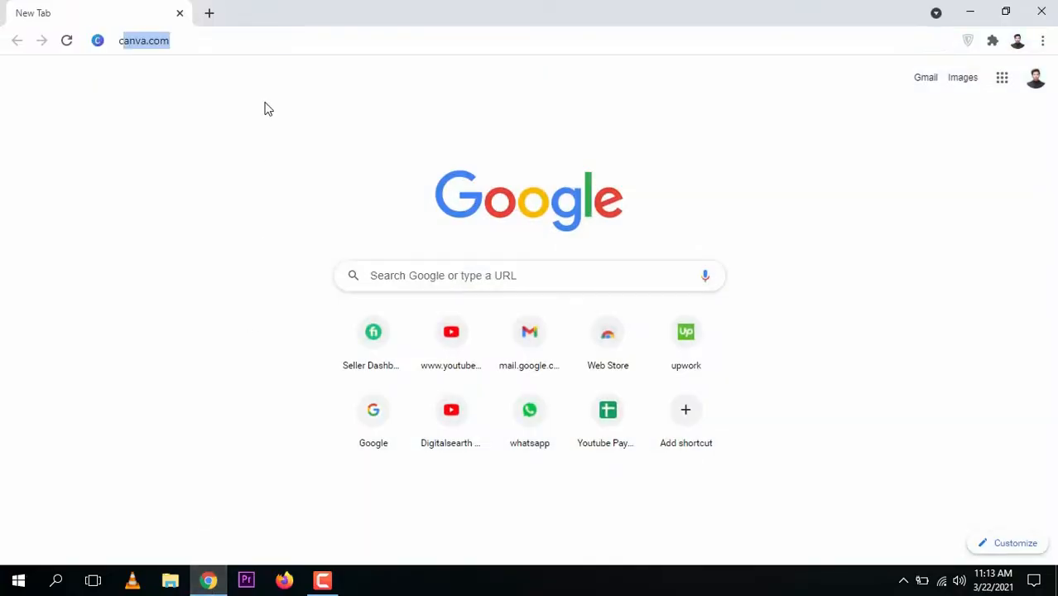
key("Return")
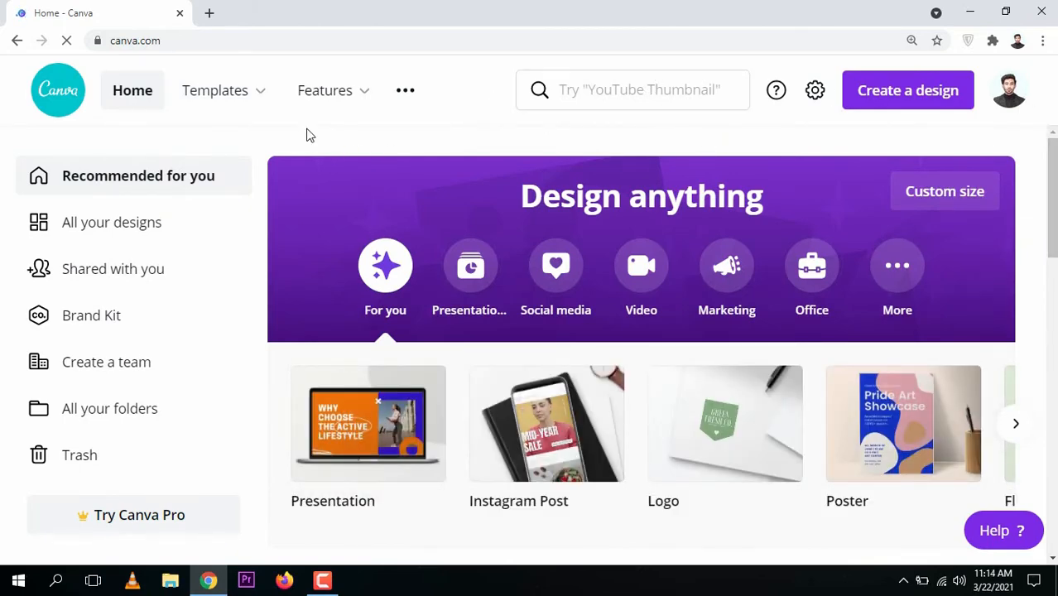
mouse_move(232, 91)
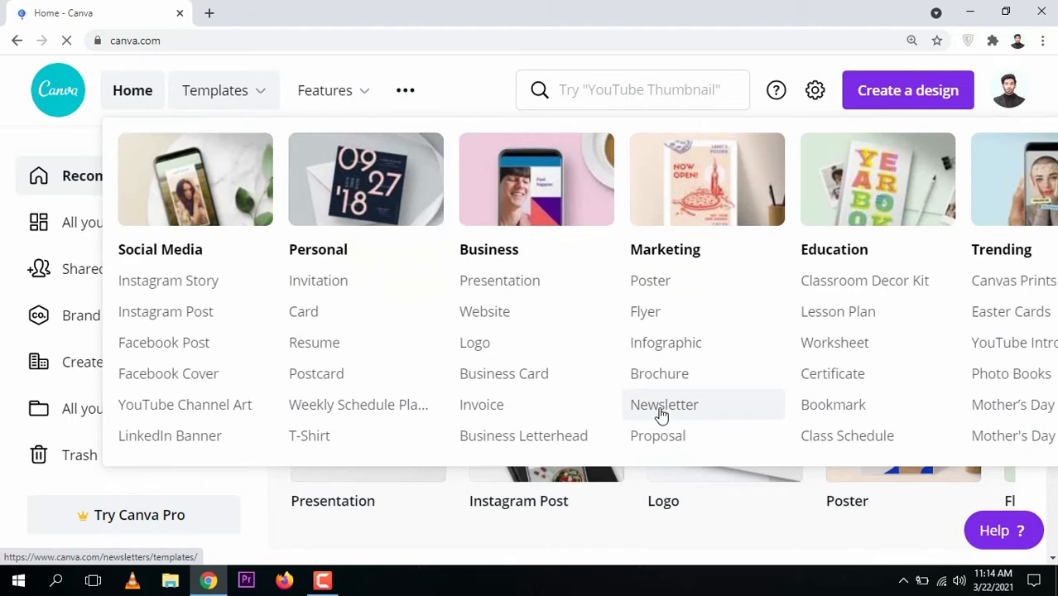
left_click(662, 413)
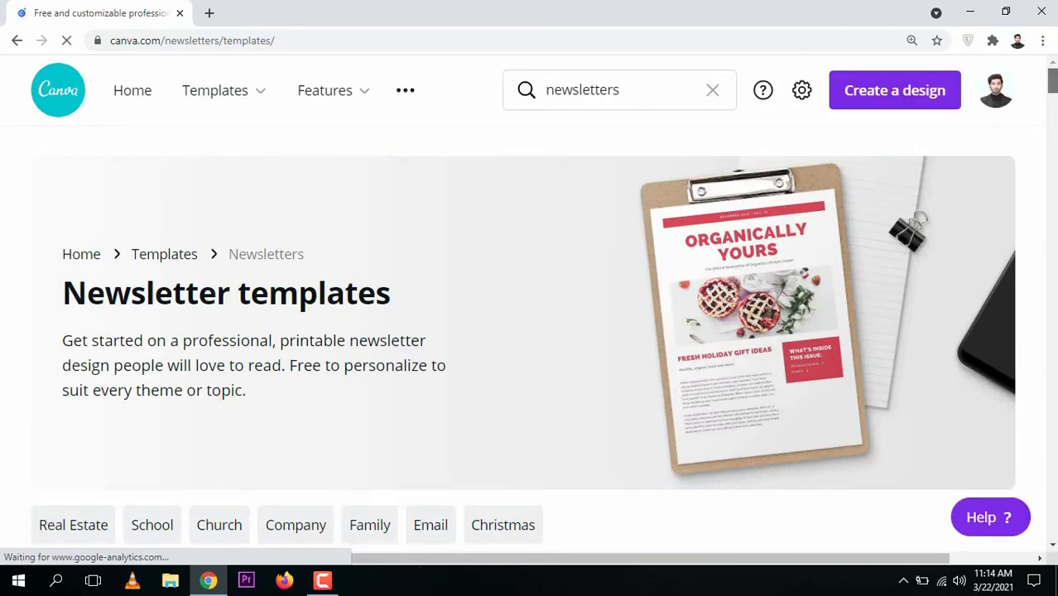
Browse the newsletter templates and start a design from the Simple Black and Cream General Newsletter template
scroll(523, 337, "down", 3)
scroll(524, 338, "down", 5)
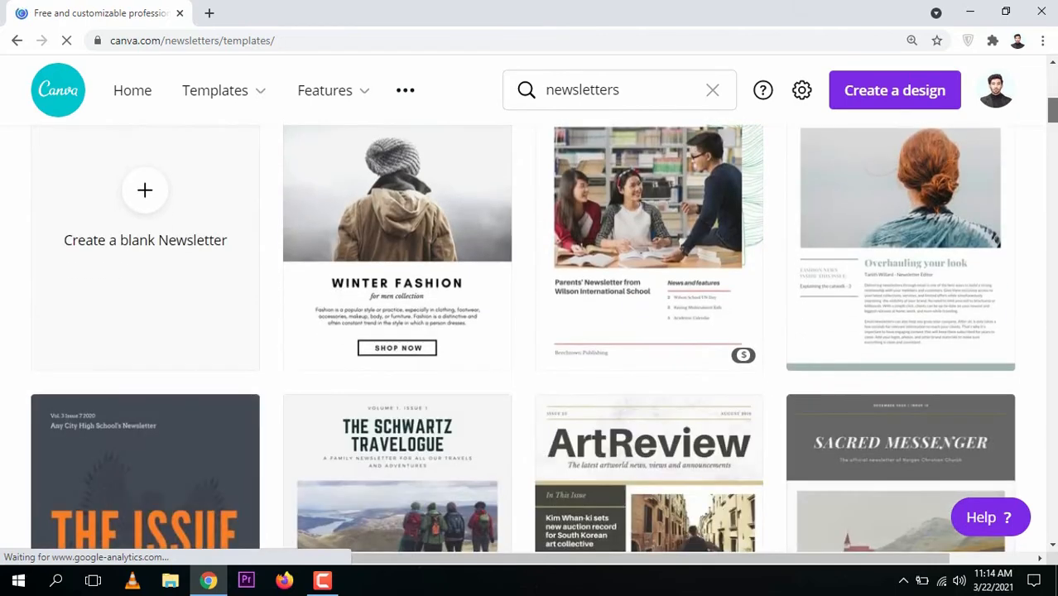
scroll(524, 338, "up", 1)
left_click_drag(1053, 108, 1053, 105)
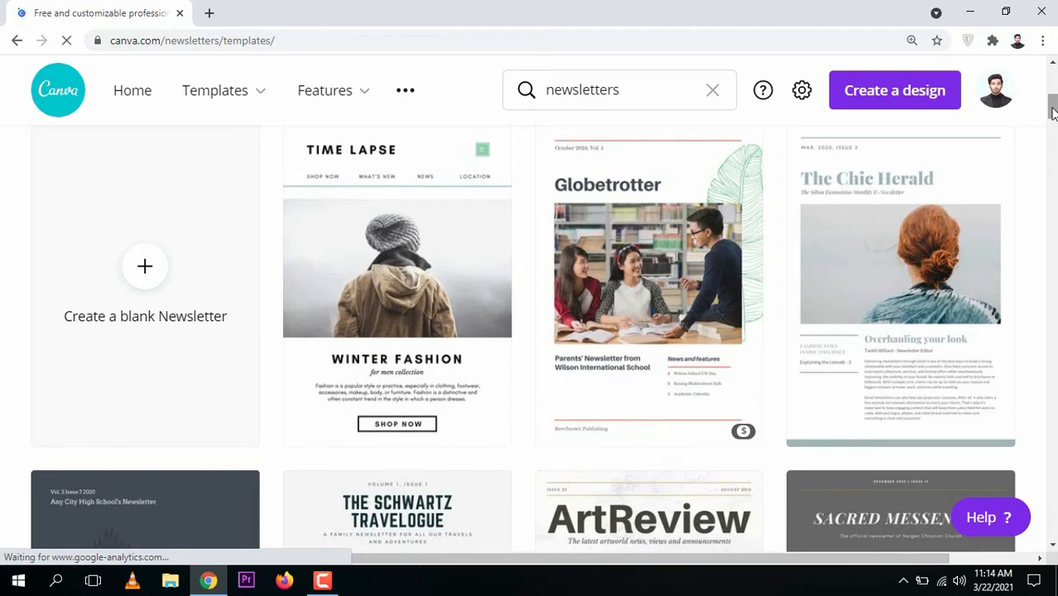
left_click_drag(1053, 107, 1054, 121)
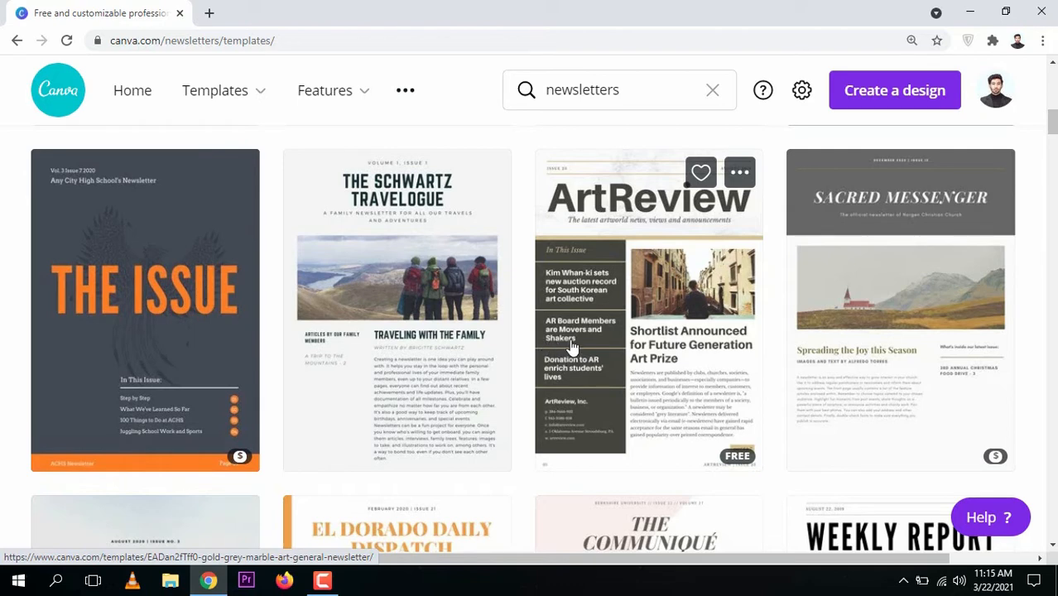
scroll(543, 331, "up", 4)
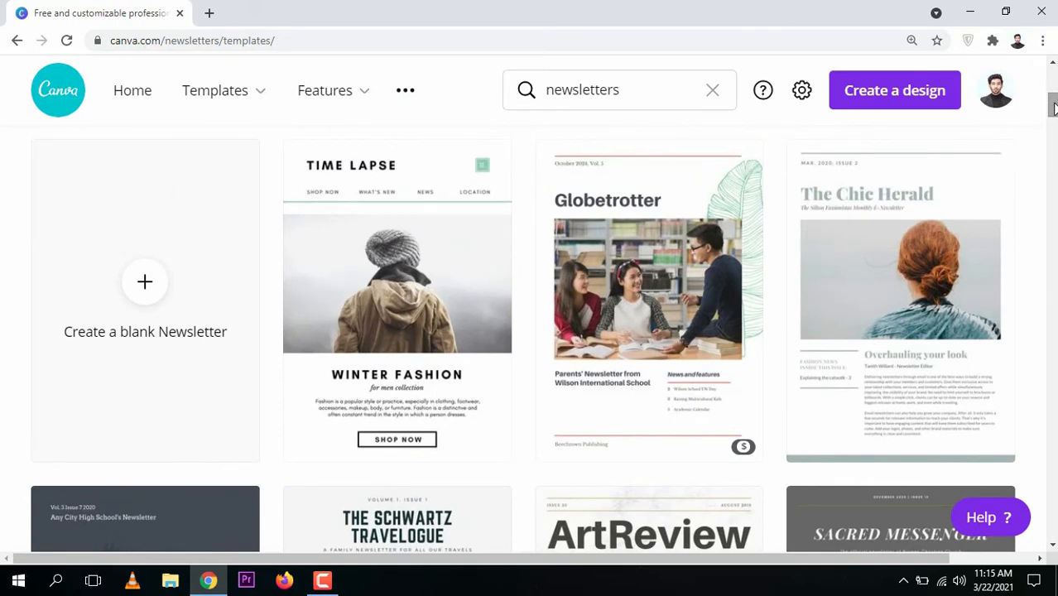
left_click_drag(1053, 108, 1054, 143)
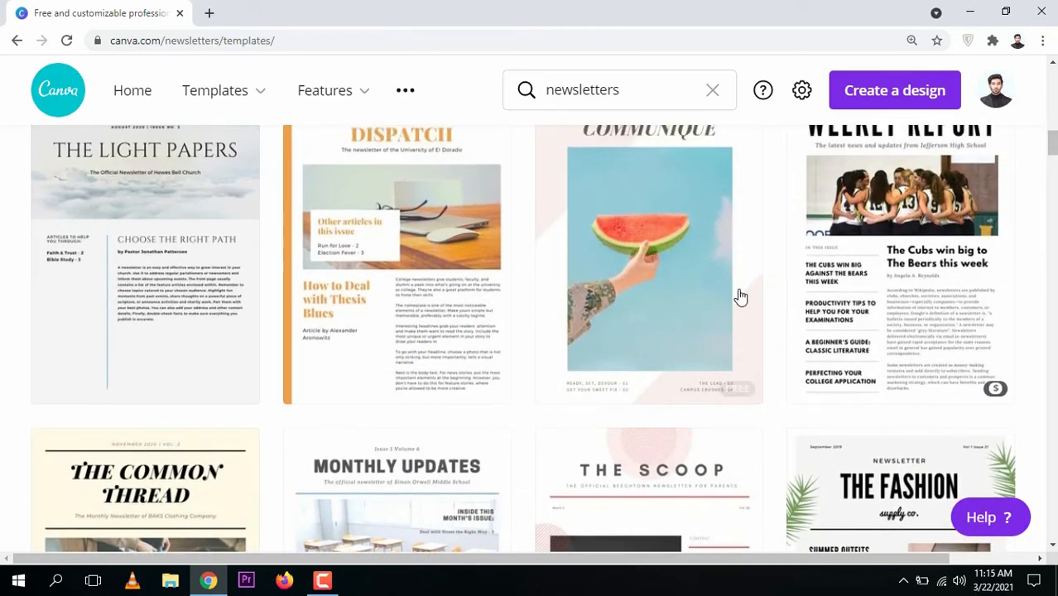
mouse_move(1053, 142)
left_mouse_down()
mouse_move(1053, 168)
mouse_move(1053, 112)
mouse_move(1053, 122)
left_mouse_up()
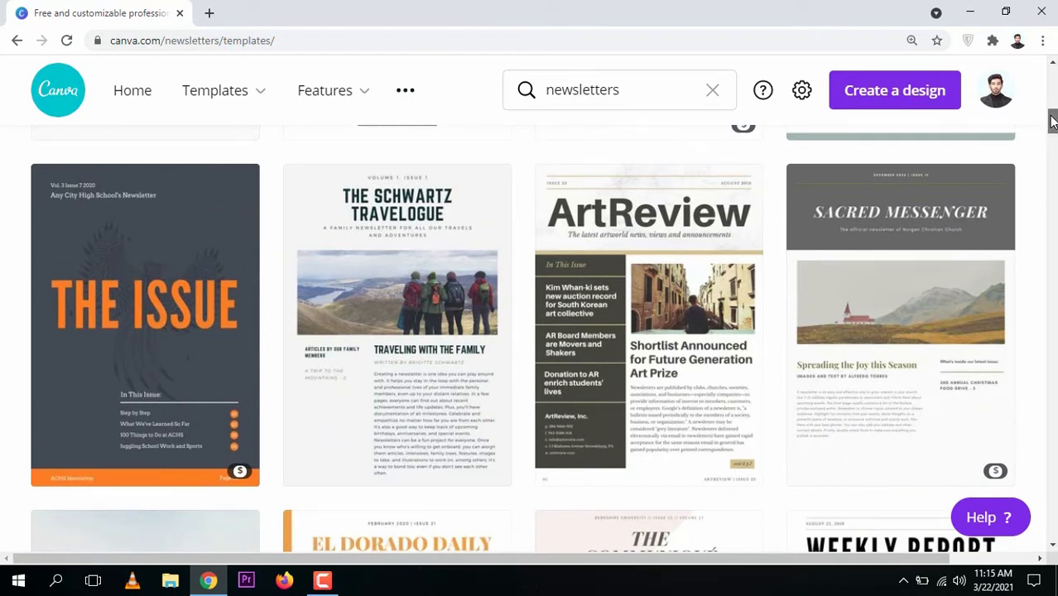
left_click_drag(1052, 121, 1052, 155)
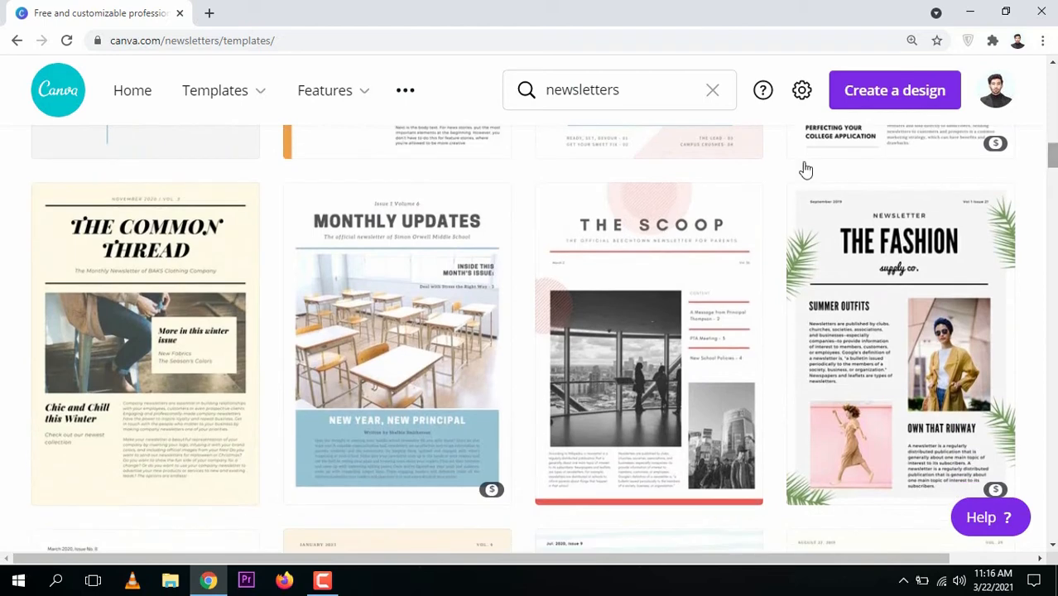
left_click(166, 331)
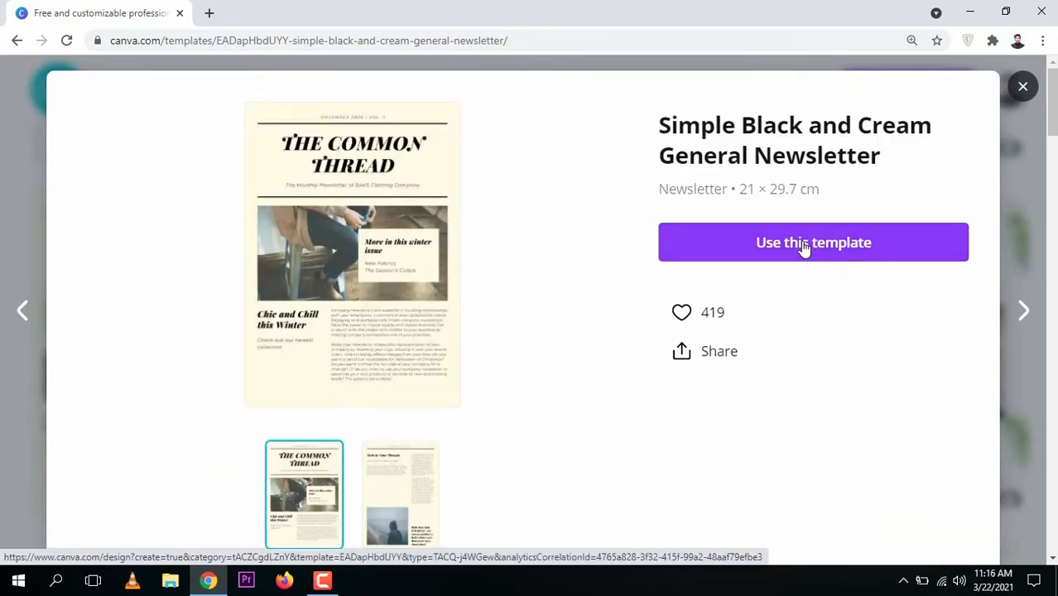
left_click(803, 248)
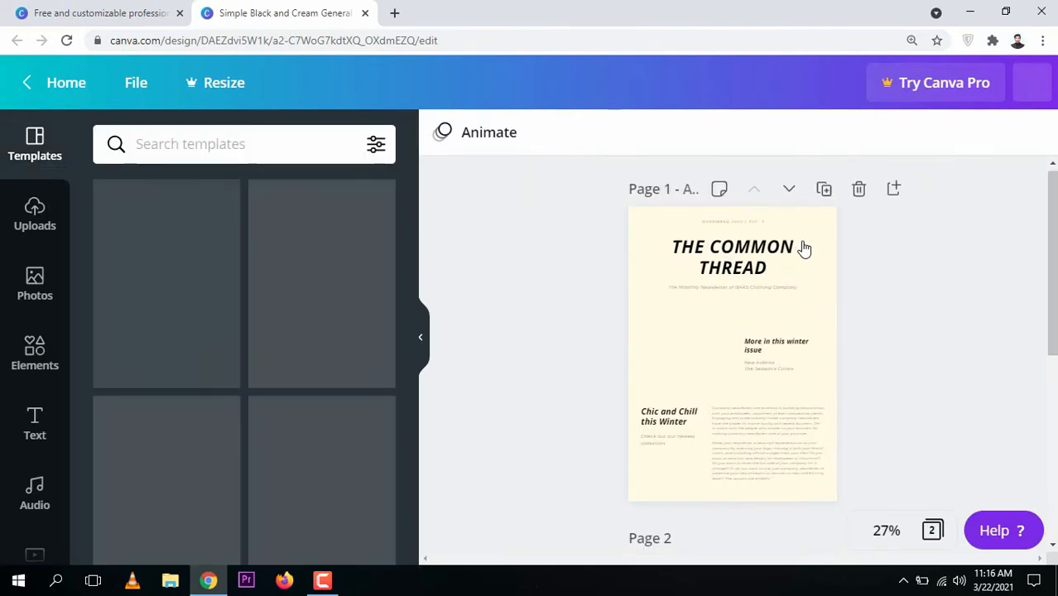
Examine both pages of the newsletter and inspect the first page's header, photo and article text at 75% zoom
scroll(733, 356, "down", 1)
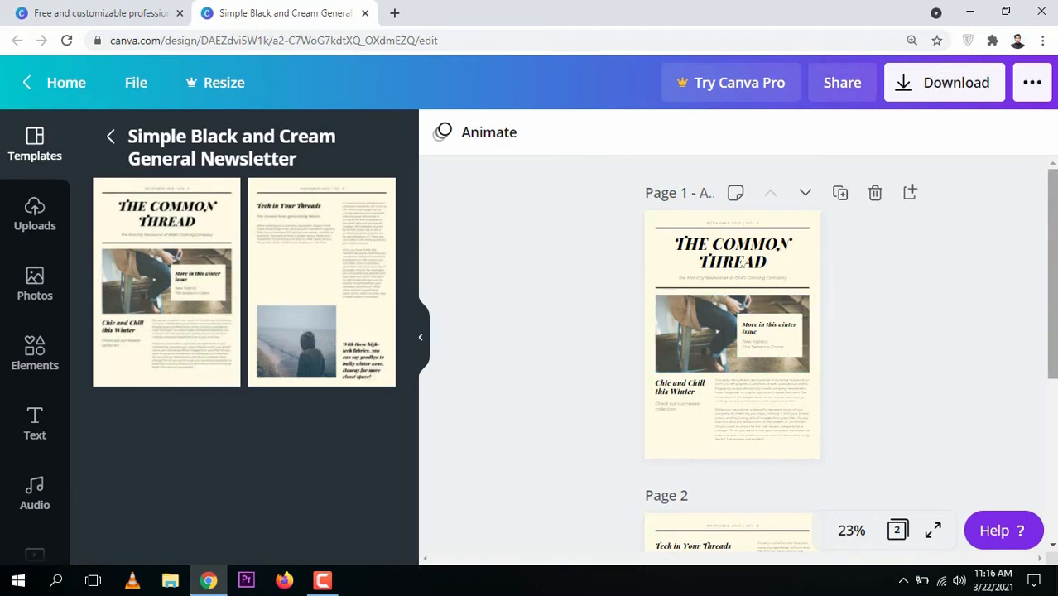
scroll(1051, 331, "down", 4)
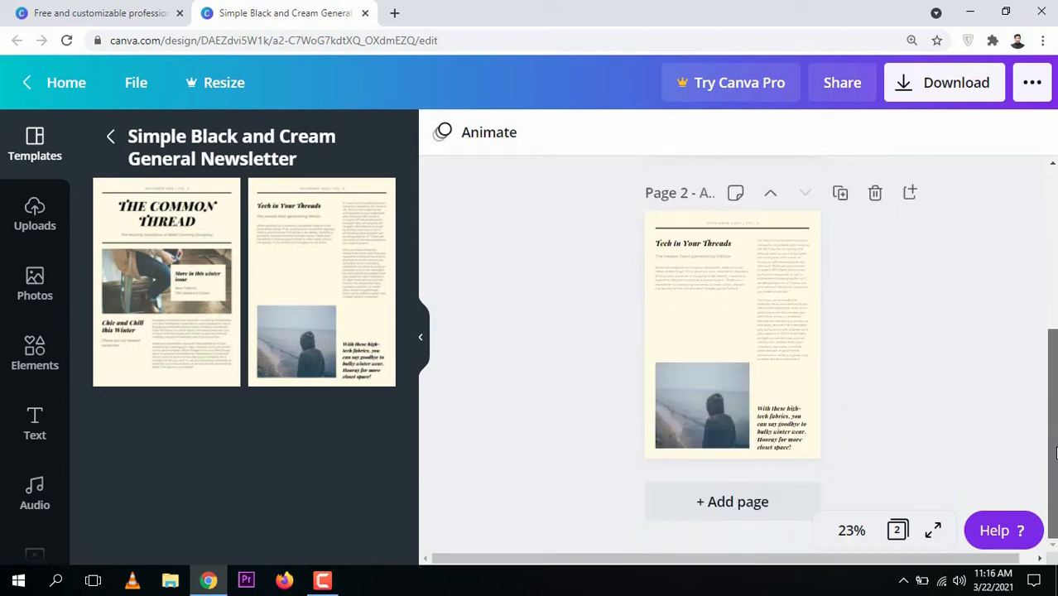
scroll(1042, 248, "up", 5)
left_click_drag(1045, 389, 1056, 455)
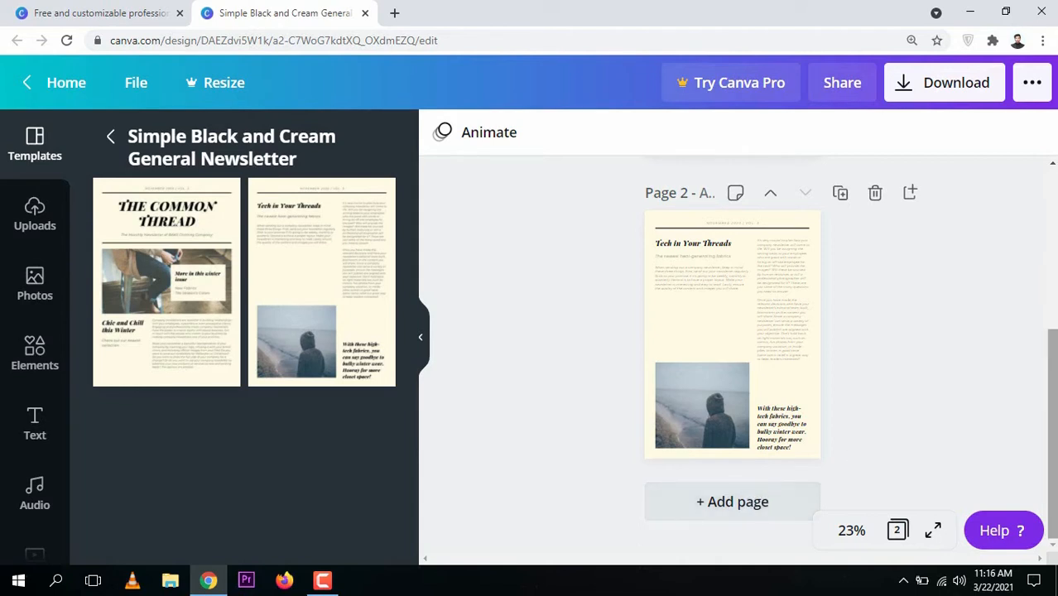
scroll(732, 348, "up", 5)
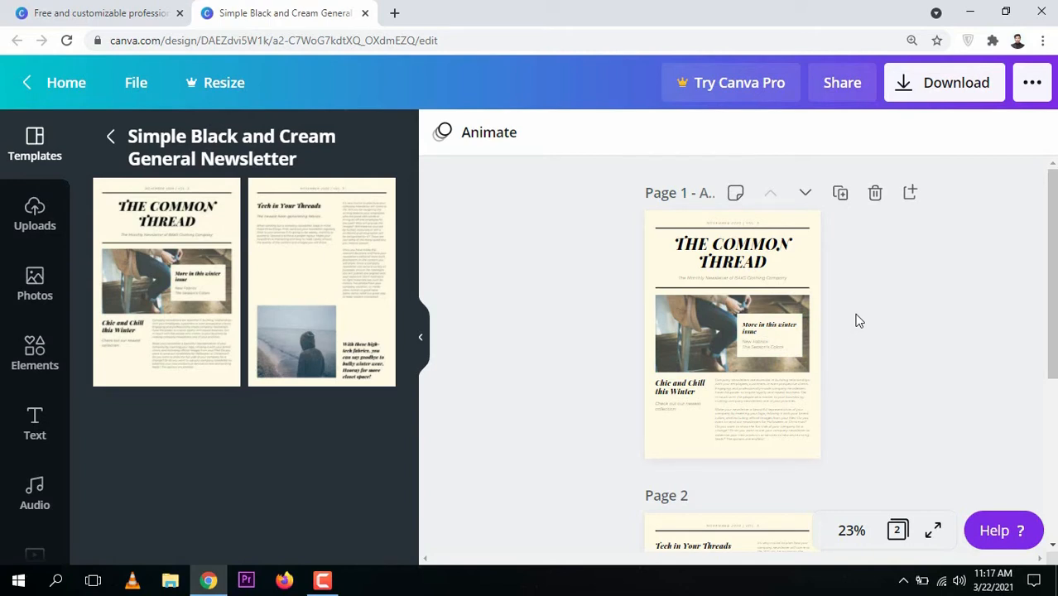
scroll(858, 321, "up", 5)
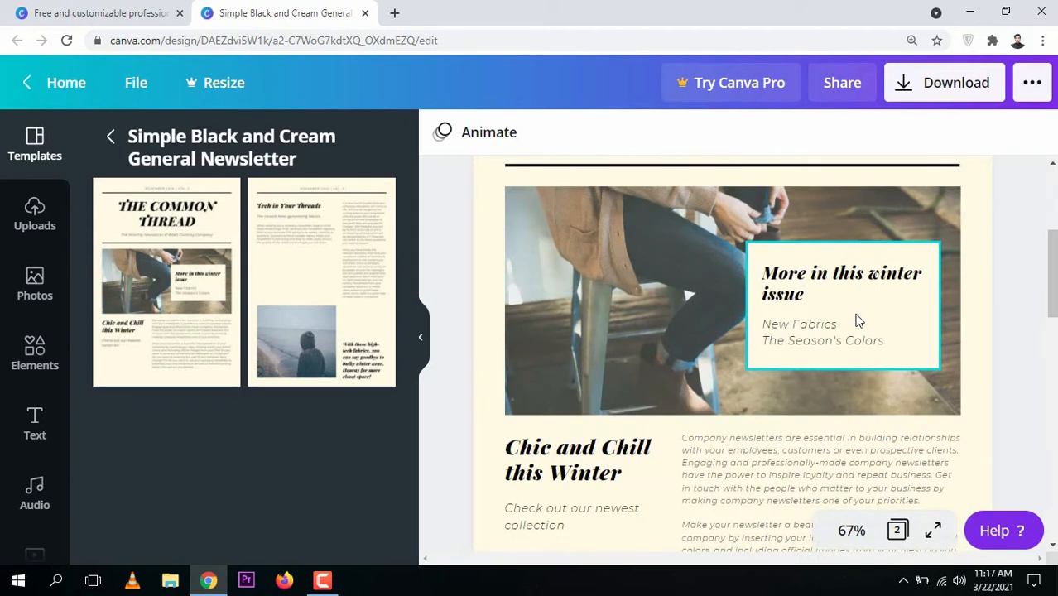
scroll(857, 322, "up", 1)
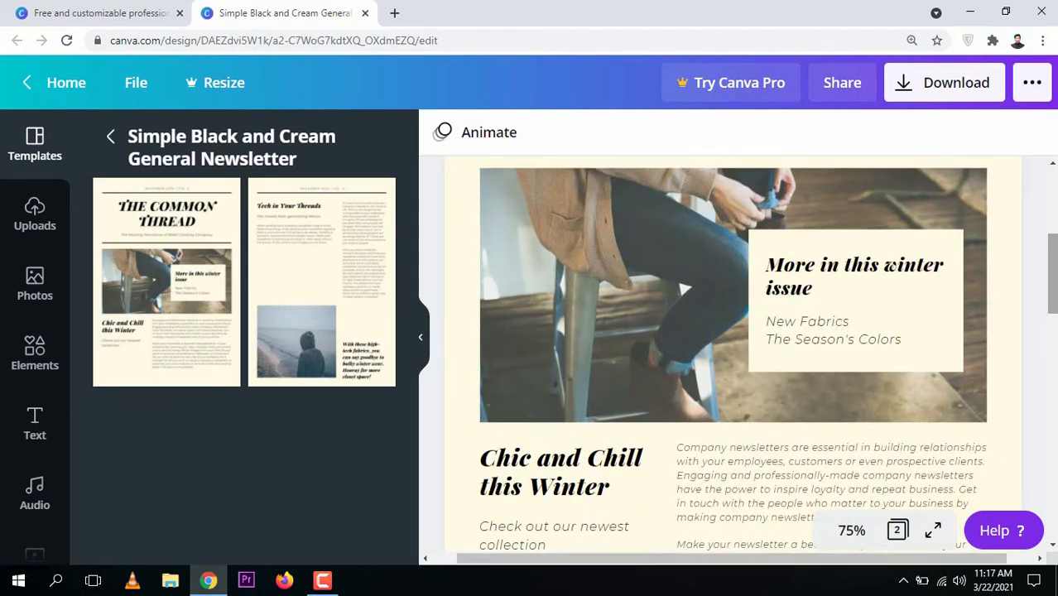
scroll(858, 315, "up", 4)
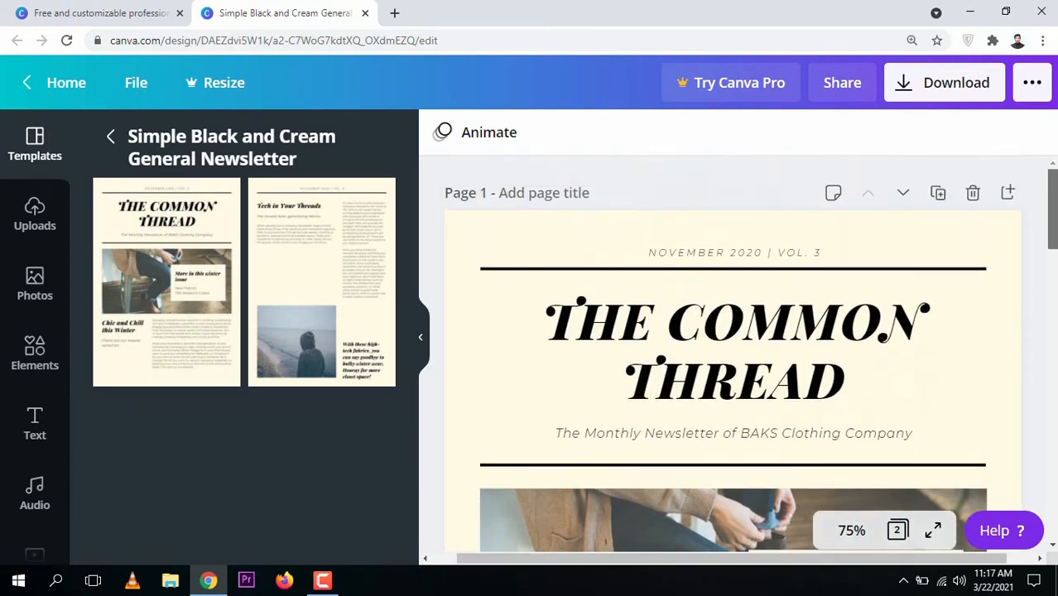
scroll(733, 356, "down", 2)
scroll(733, 356, "up", 2)
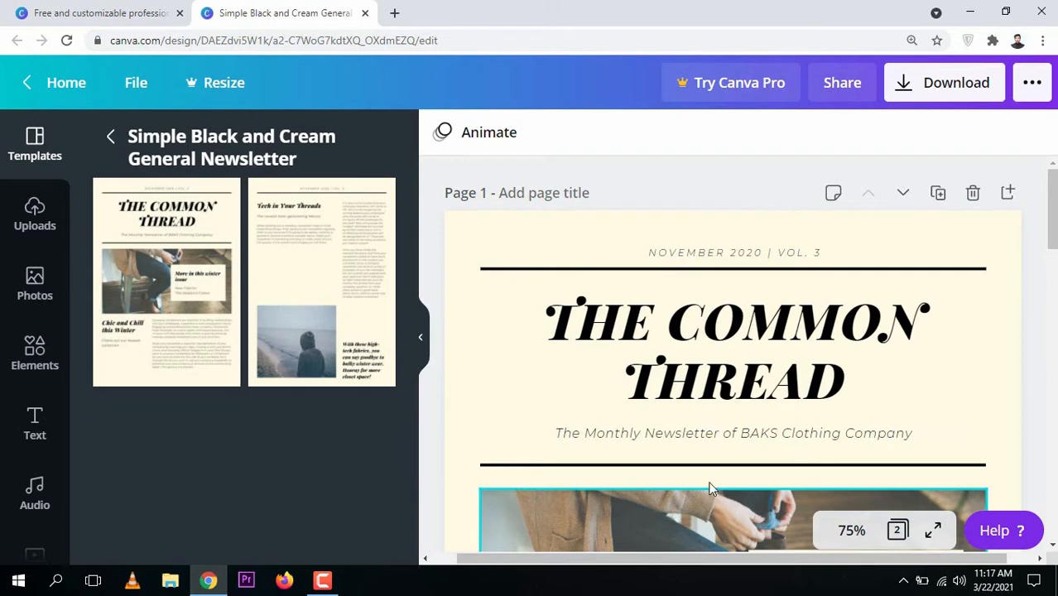
Set the background color of page 1 to Light Gray #d9d9d9
left_click(463, 242)
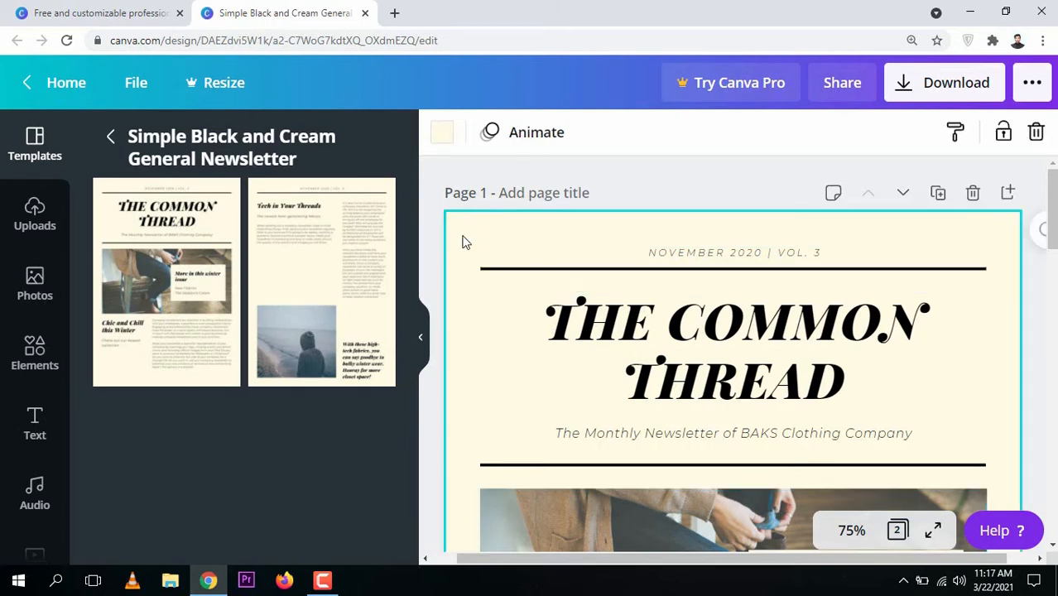
left_click(443, 142)
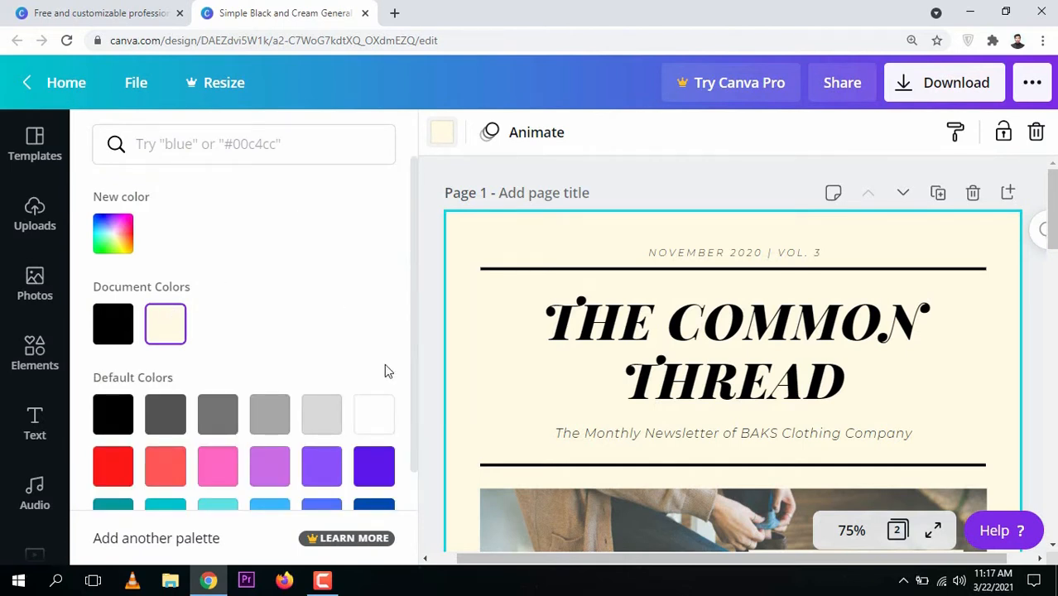
left_click(324, 421)
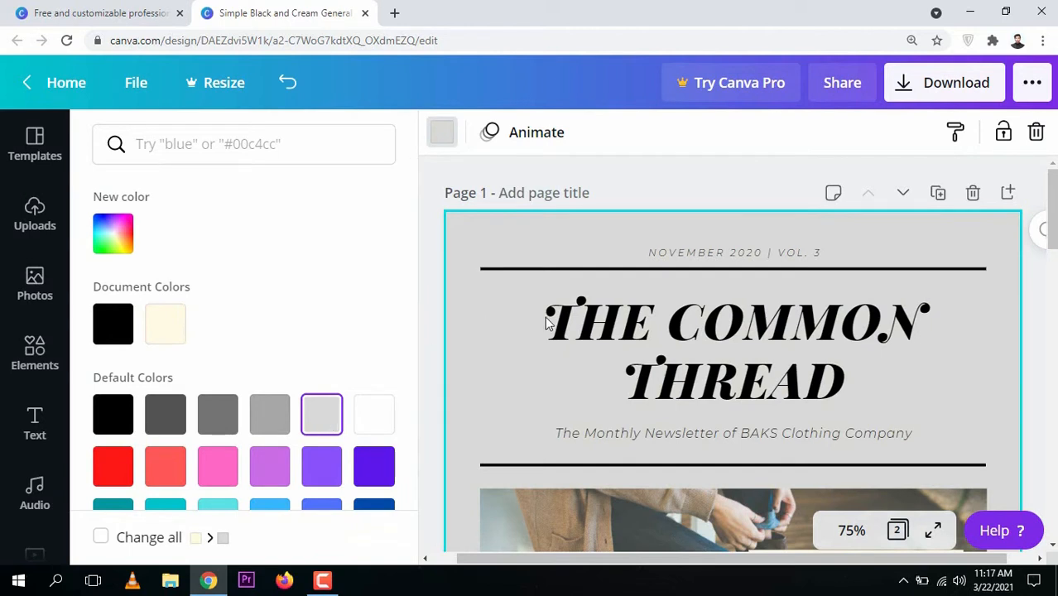
left_click(432, 217)
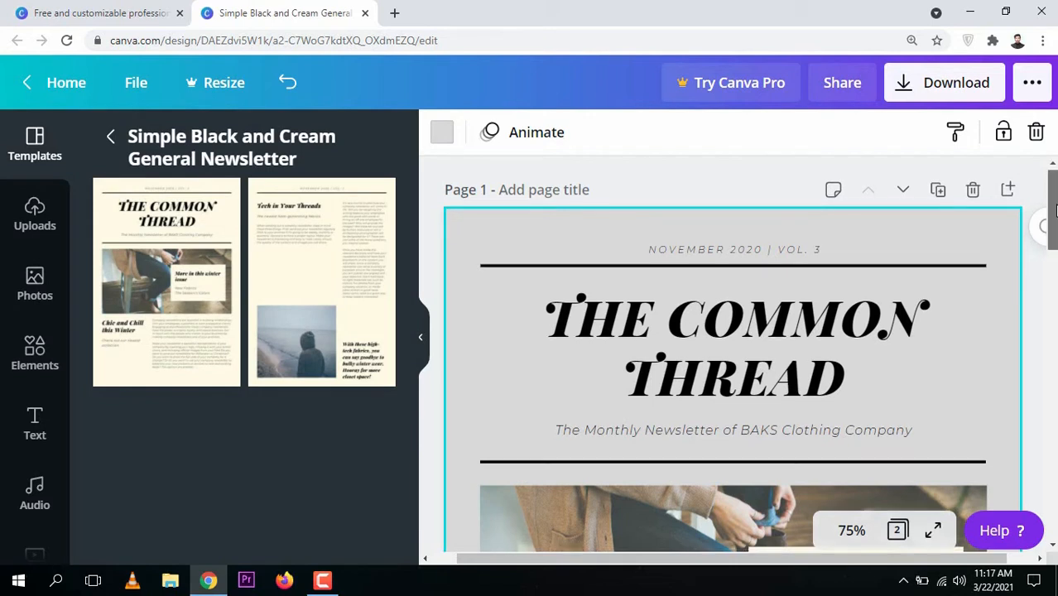
Replace the word THREAD in the page 1 title so that it reads THE COMMON MISTAKES
scroll(684, 508, "down", 2)
scroll(733, 356, "up", 1)
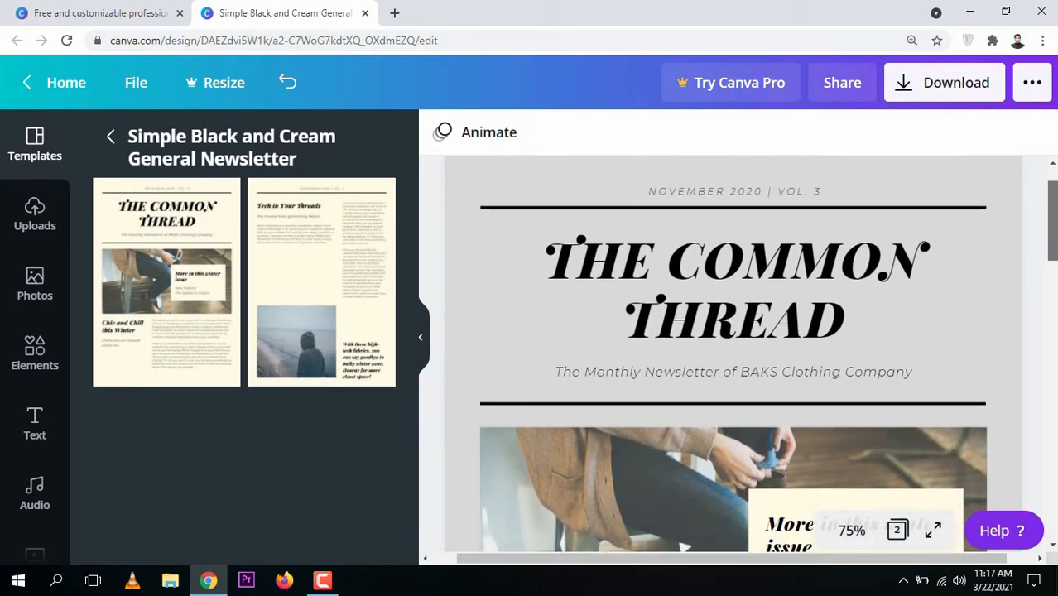
left_click(784, 267)
left_click(785, 263)
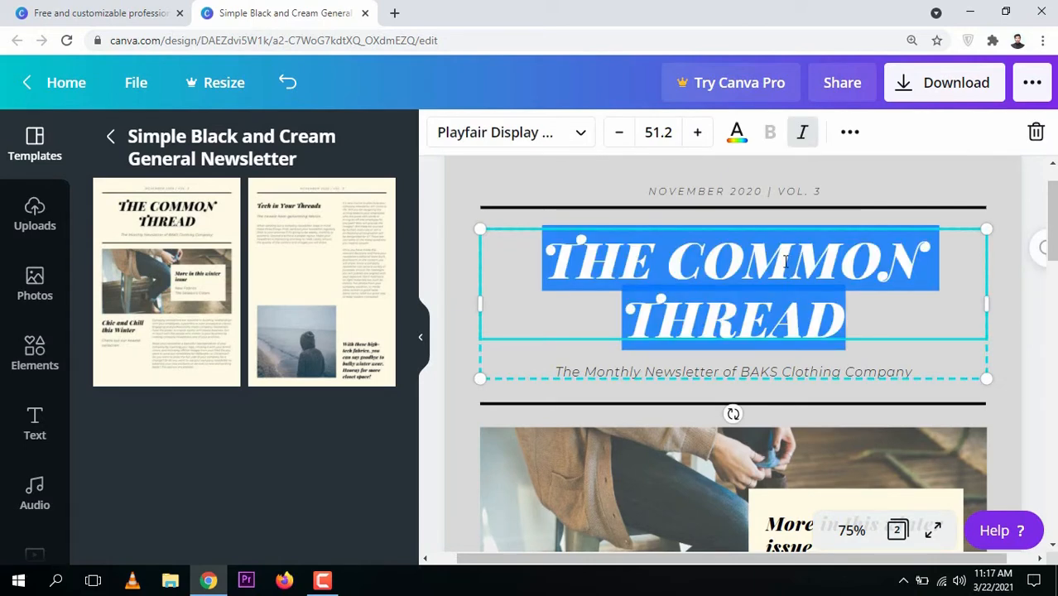
left_click(850, 322)
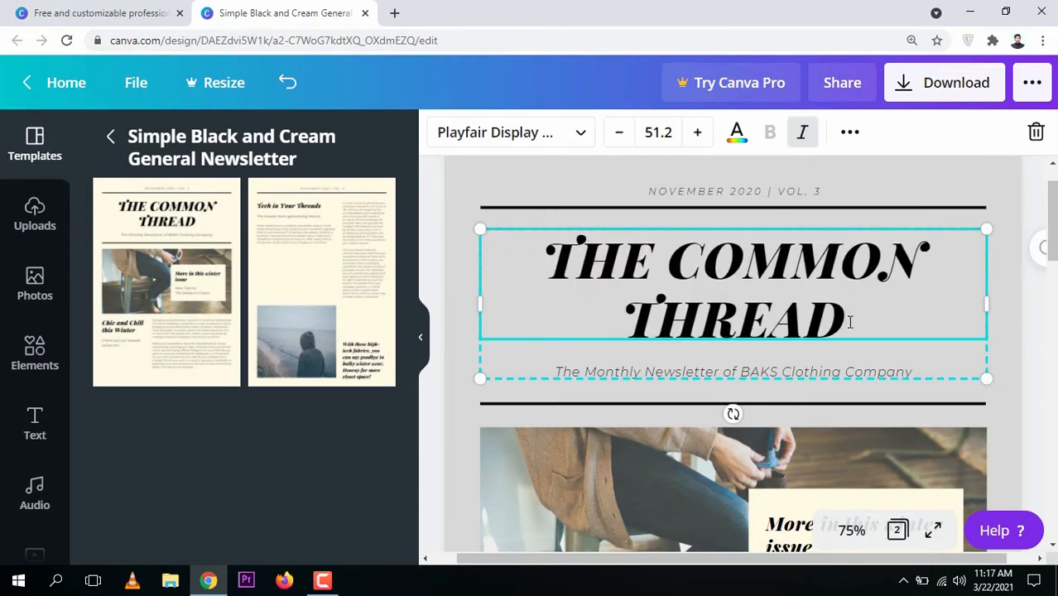
key("BackSpace")
key("BackSpace")
key("BackSpace")
key("BackSpace")
key("BackSpace")
key("BackSpace")
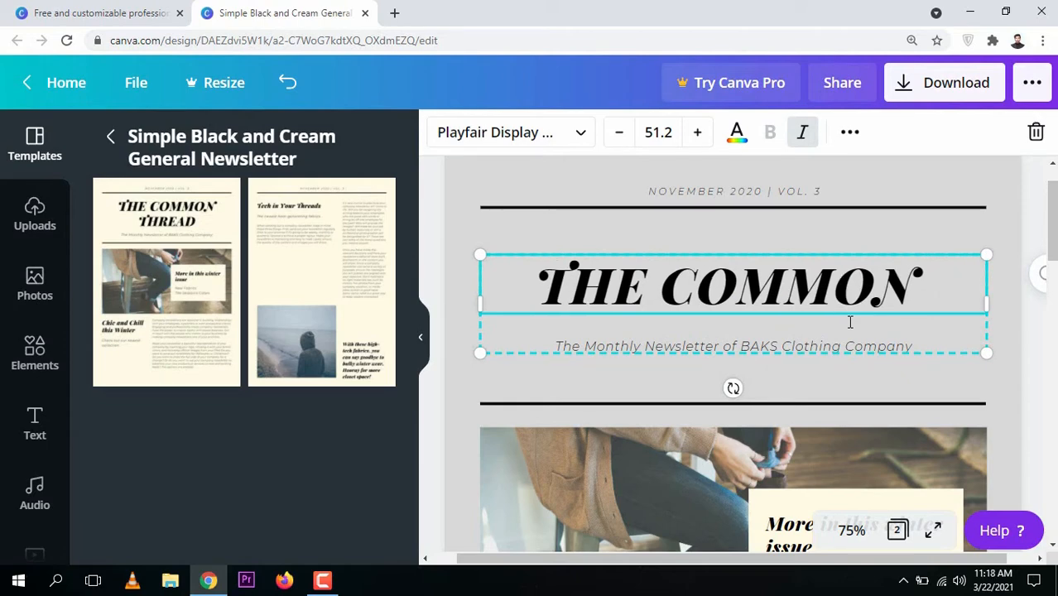
type("MISTA")
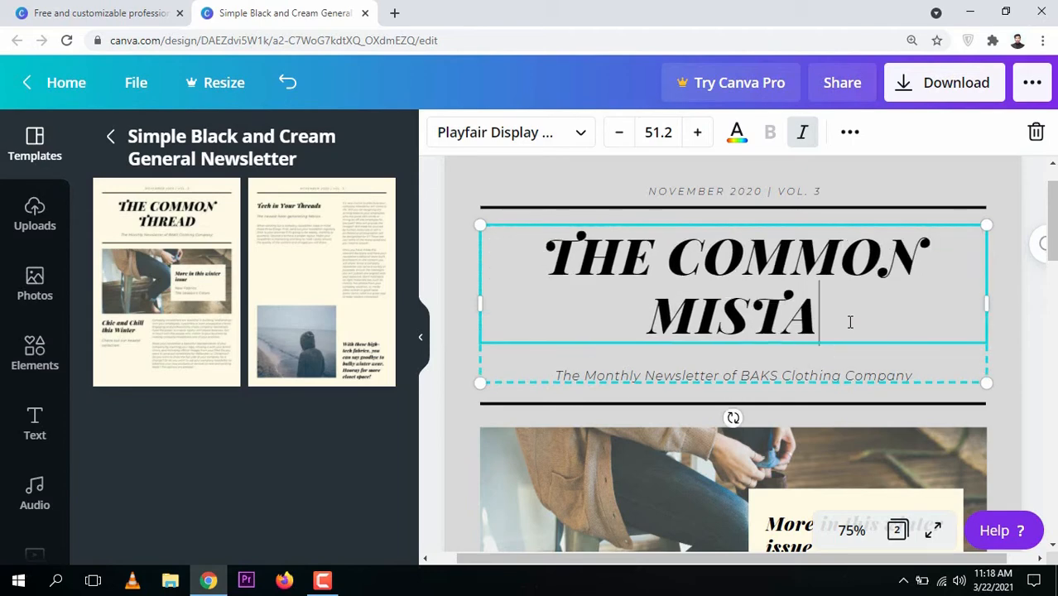
type("KES")
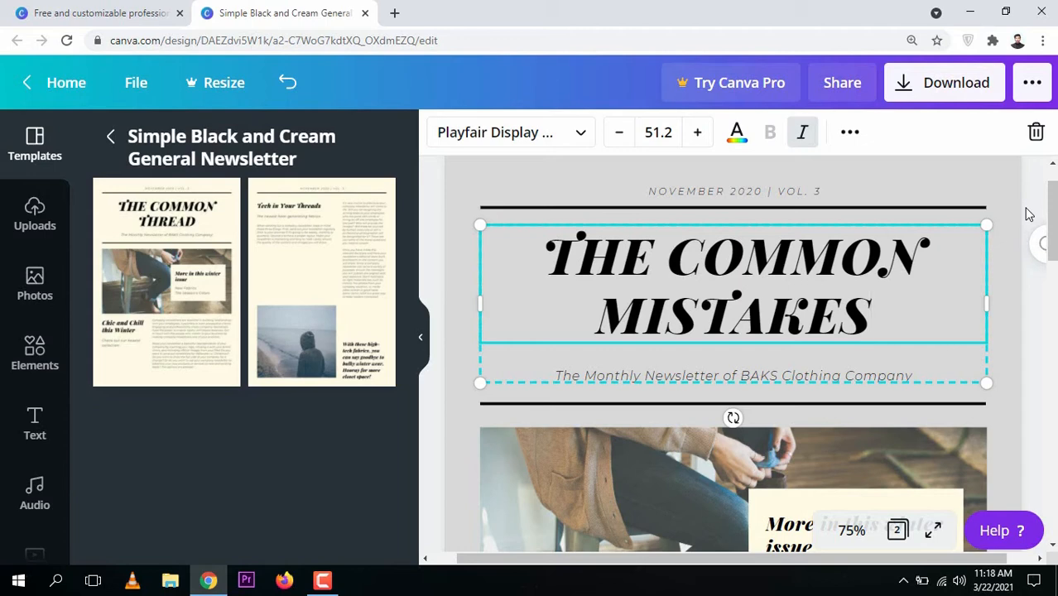
Set the year in the issue line above the title to 2021
left_click(727, 190)
left_click(739, 192)
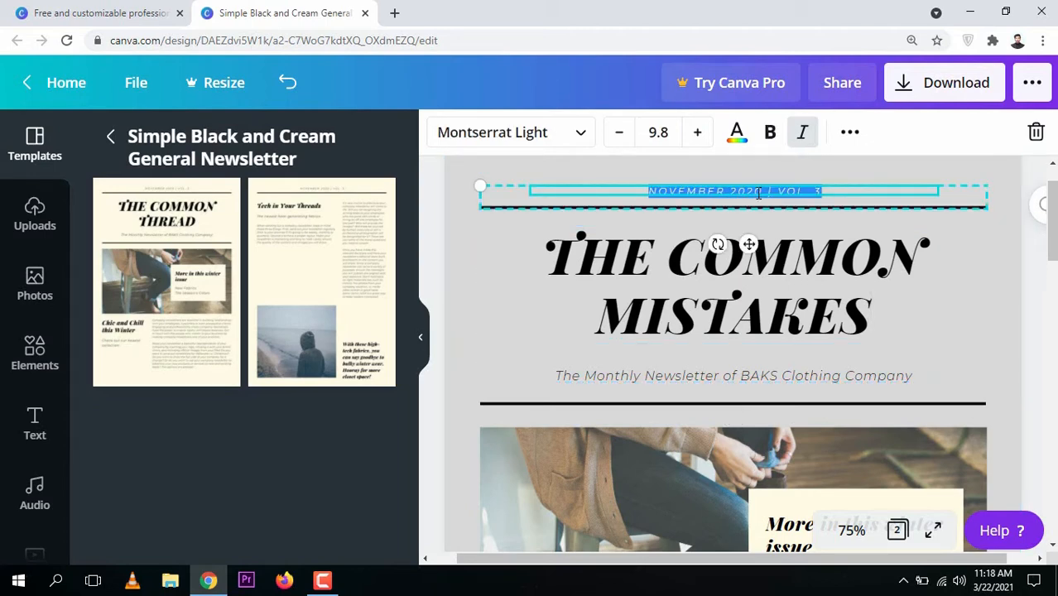
left_click(760, 192)
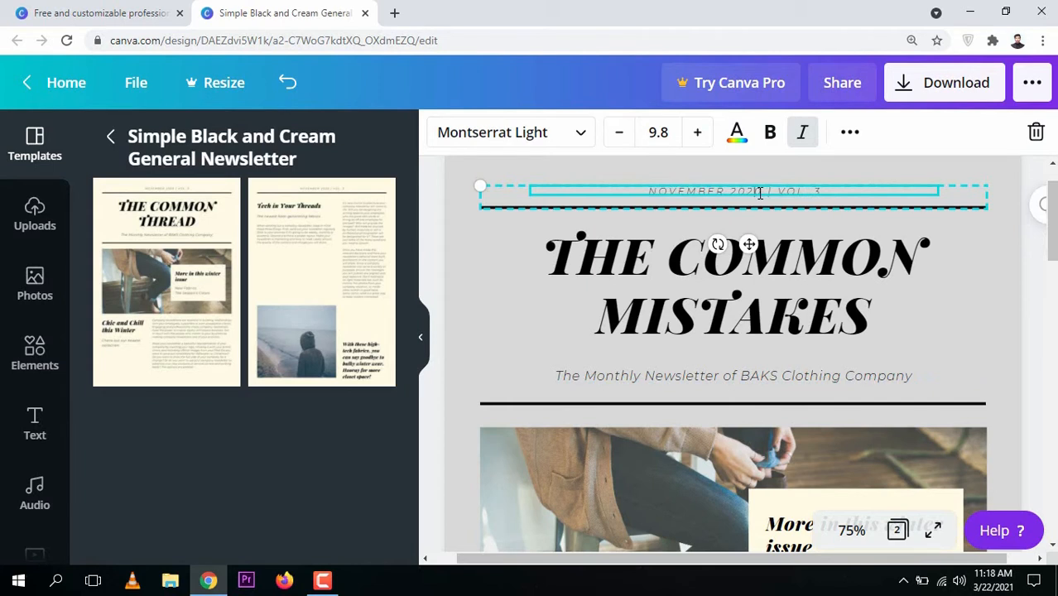
key("BackSpace")
type("1")
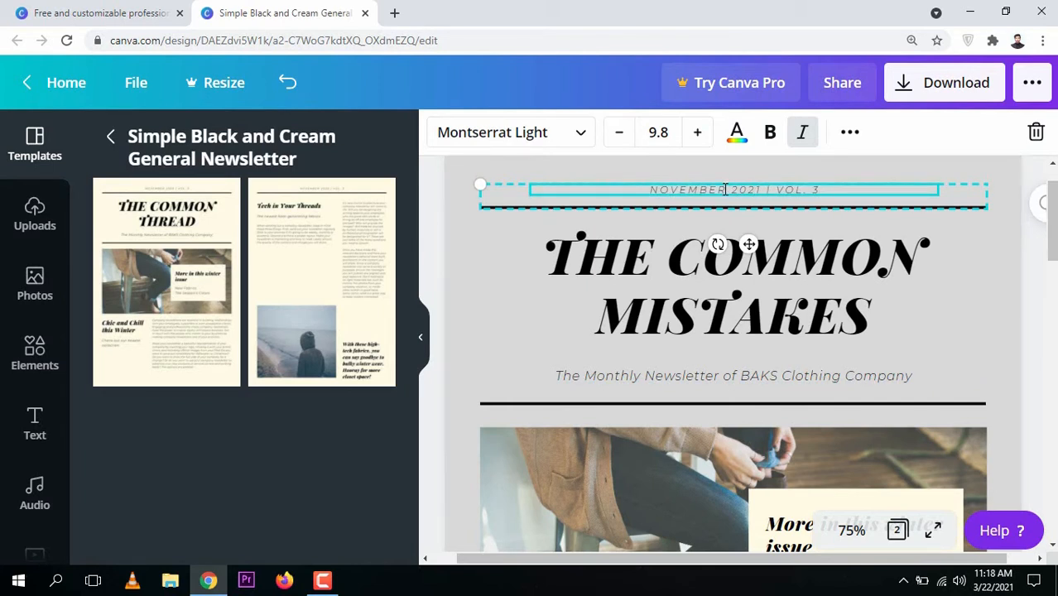
Change the month to MARCH and the volume number to 1 in the issue line above the page 1 title
left_click(725, 189)
key("BackSpace")
key("BackSpace")
key("BackSpace")
key("BackSpace")
key("BackSpace")
key("BackSpace")
key("BackSpace")
key("BackSpace")
key("BackSpace")
type("MARCH")
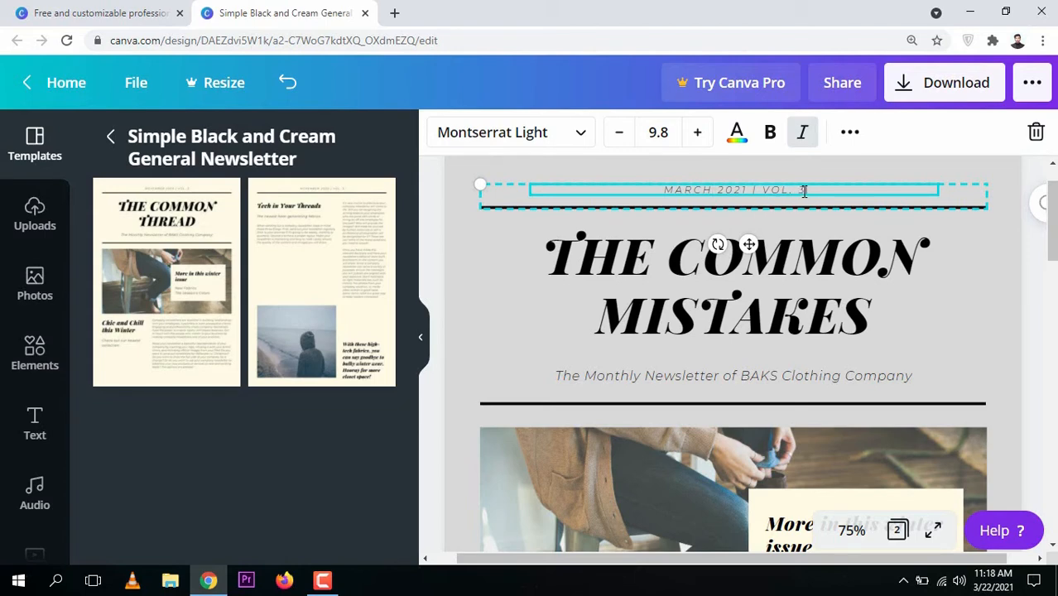
key("BackSpace")
type("1")
Set the font of the whole THE COMMON MISTAKES title to Cormorant Garamond Medium
left_click(971, 259)
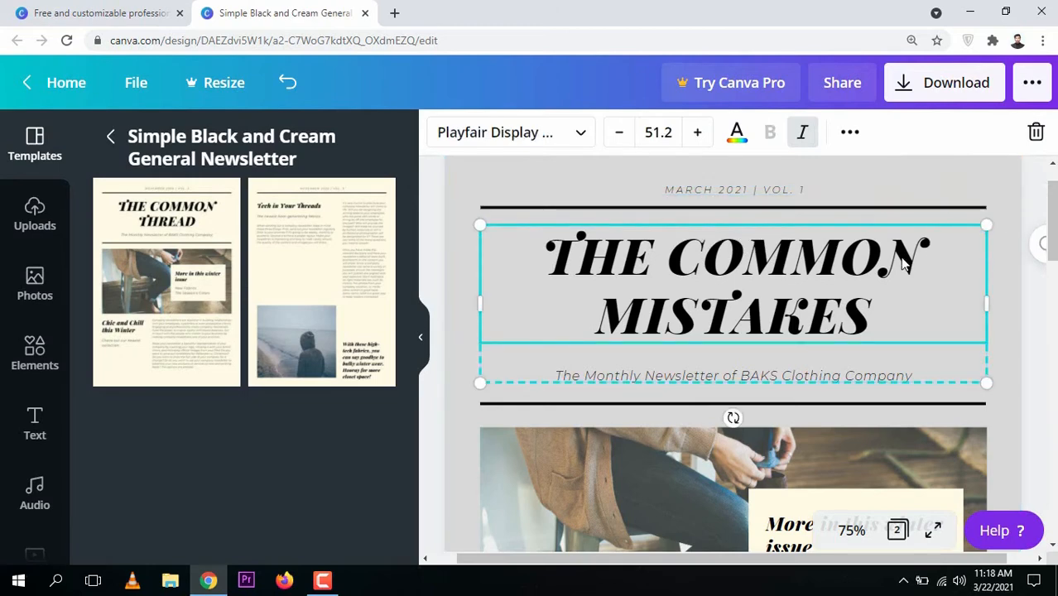
double_click(864, 309)
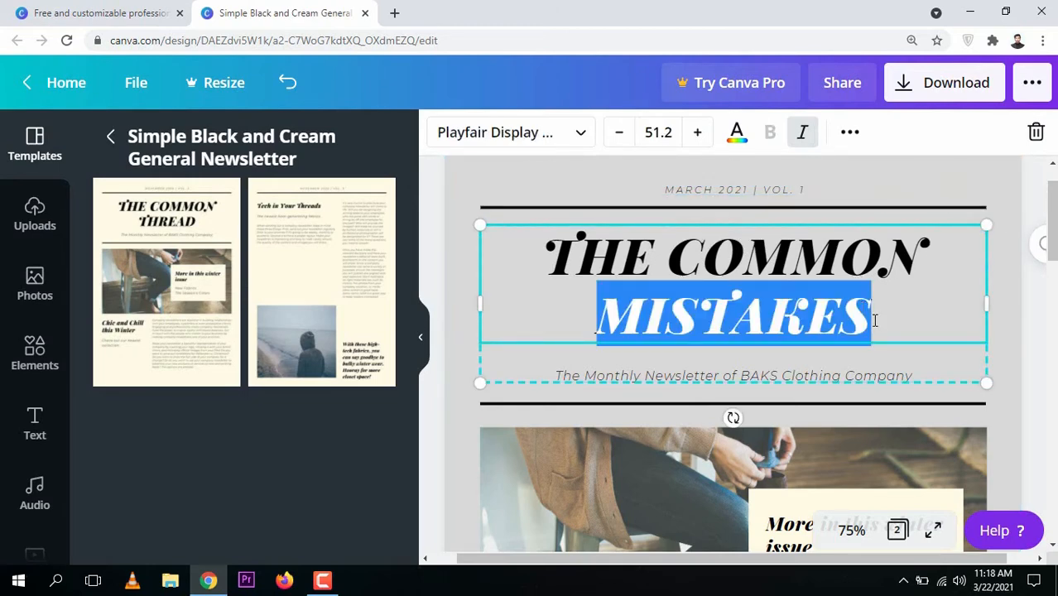
left_click_drag(874, 322, 521, 247)
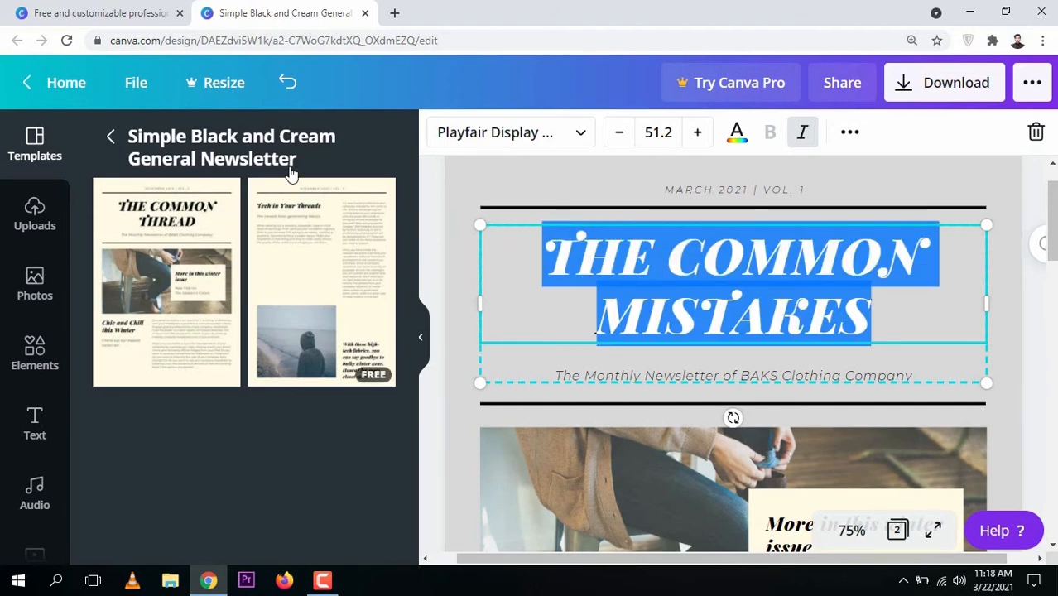
left_click(563, 145)
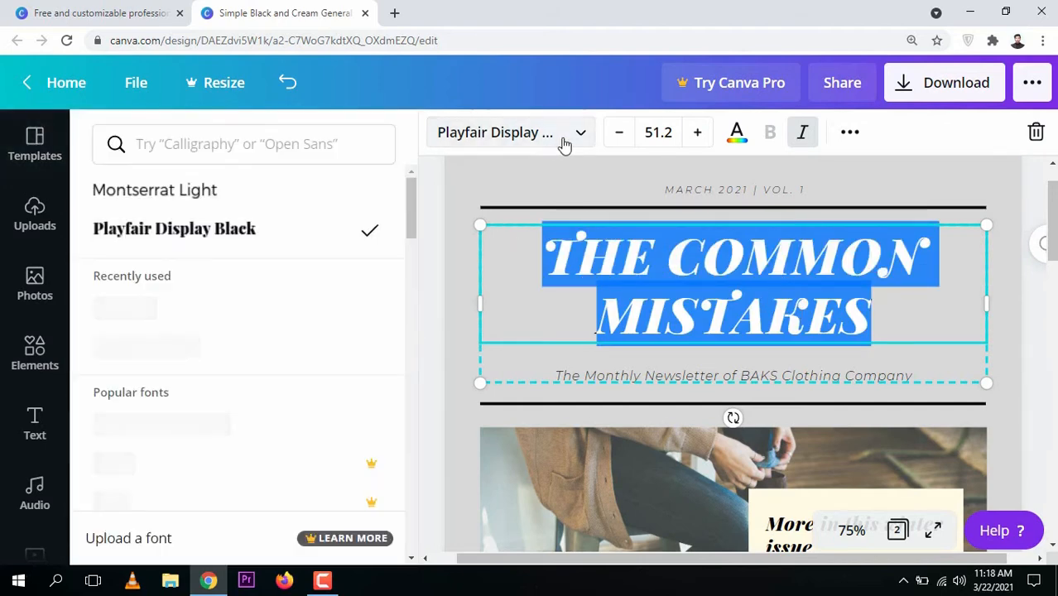
left_click_drag(410, 198, 409, 293)
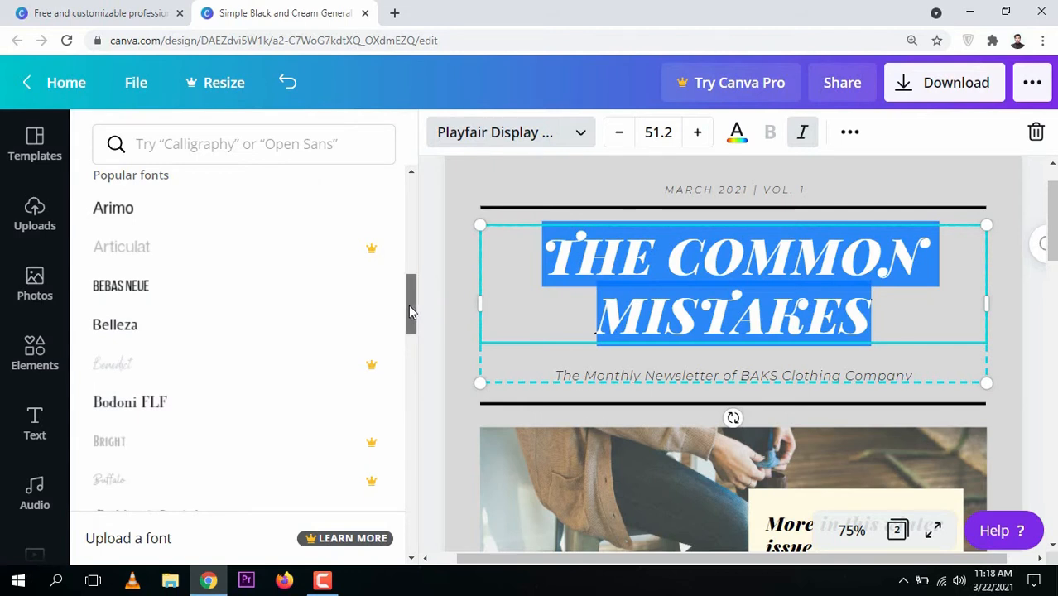
left_click_drag(408, 304, 422, 394)
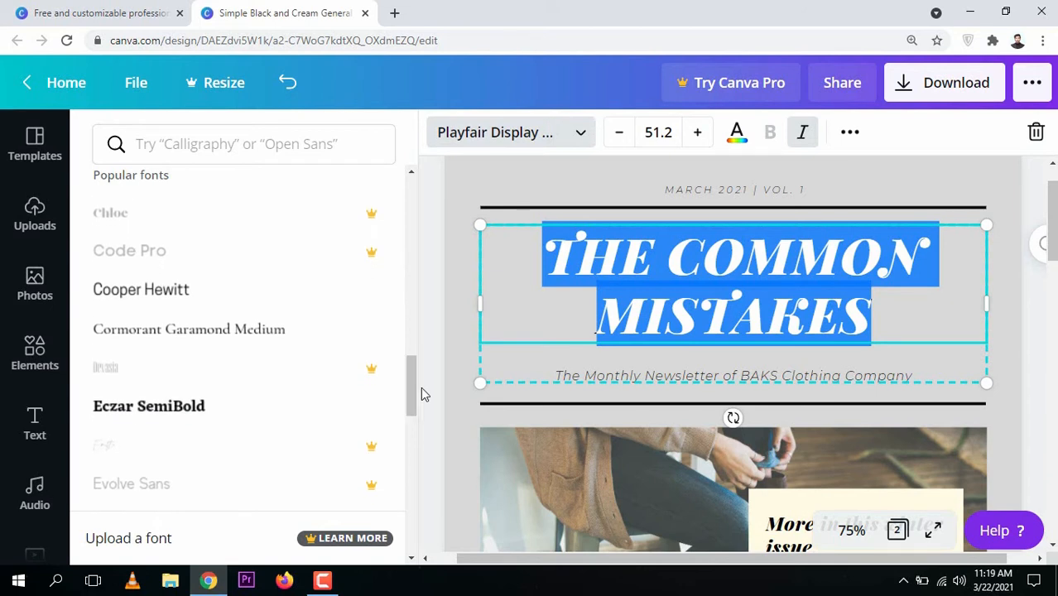
left_click(291, 348)
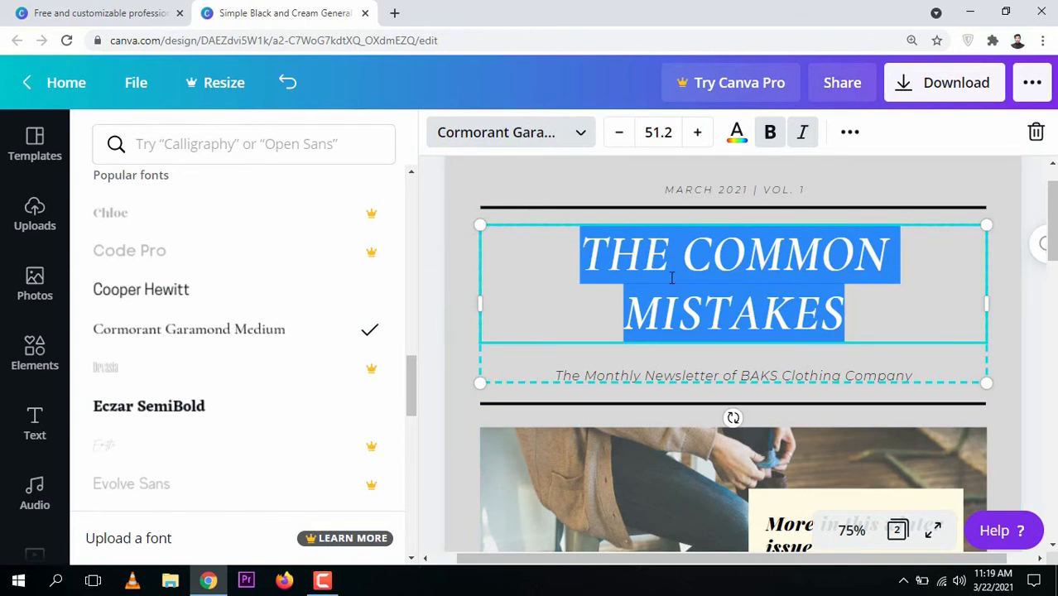
Adjust the title's font size up and down, ending at 50.2
left_click(698, 143)
left_click(698, 144)
left_click(698, 143)
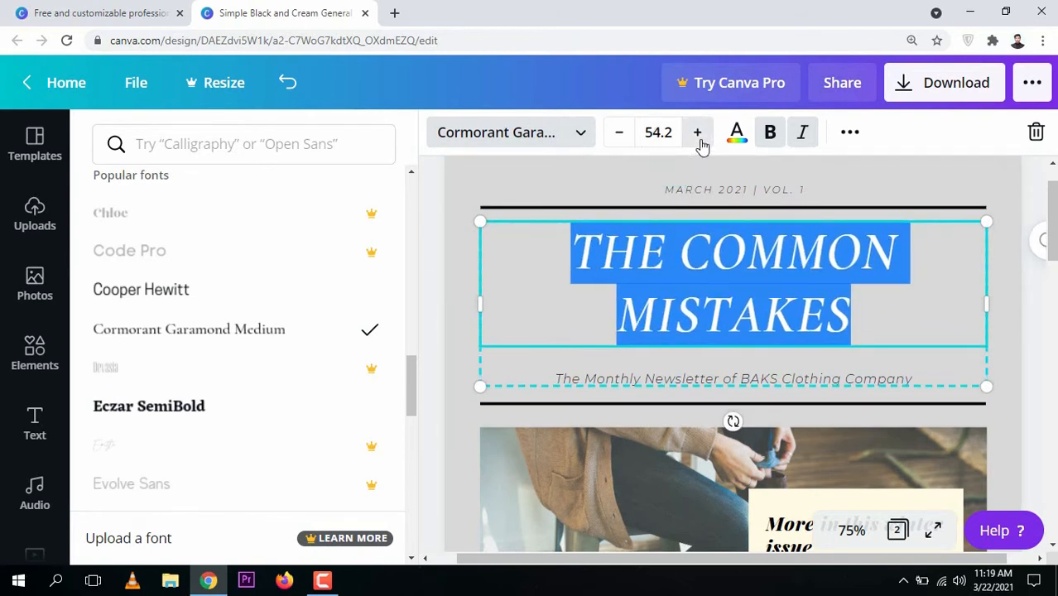
left_click(698, 143)
left_click(698, 143)
left_click(618, 134)
left_click(618, 135)
left_click(618, 134)
left_click(617, 134)
left_click(617, 134)
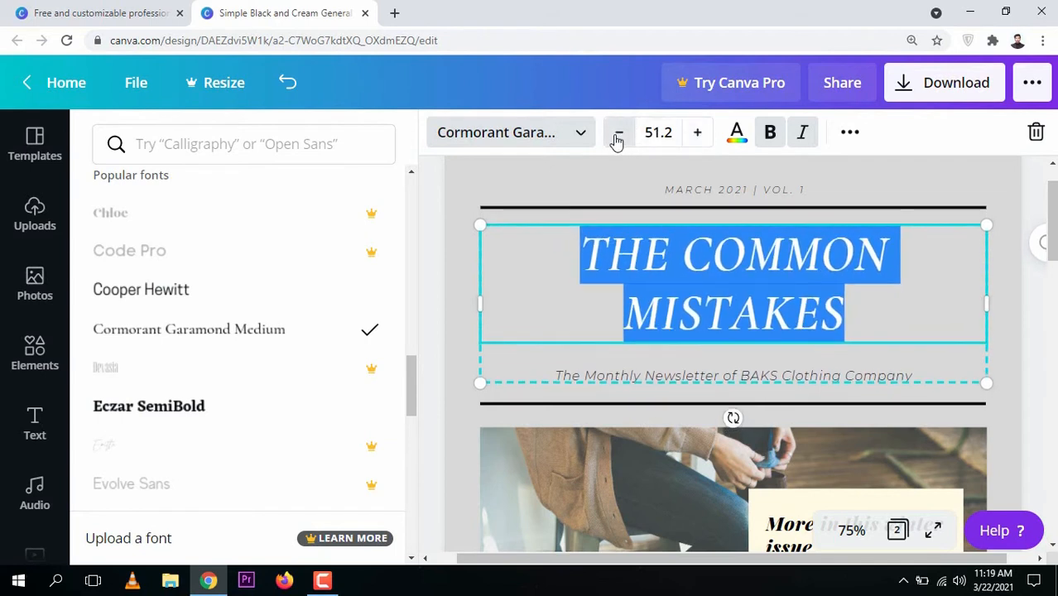
left_click(618, 134)
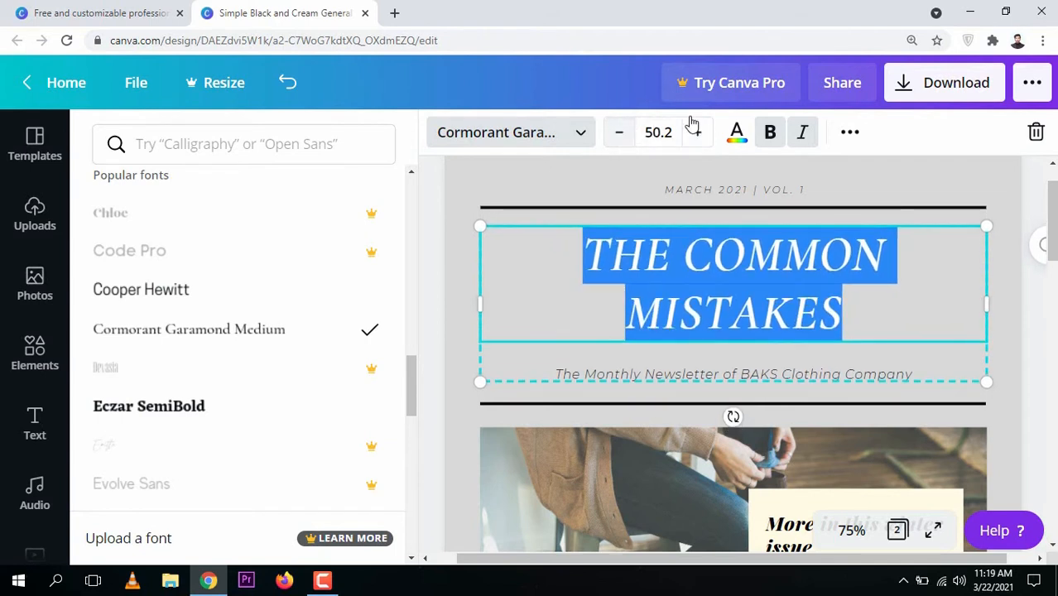
Turn off bold for the title, and switch its italics off and on again
left_click(770, 140)
left_click(771, 139)
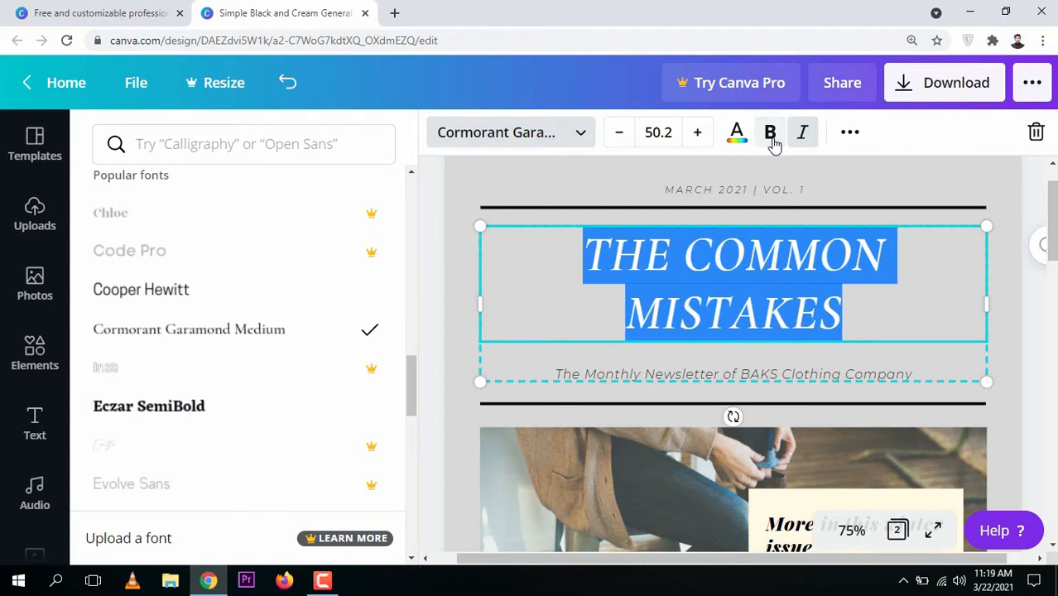
left_click(771, 139)
left_click(772, 139)
left_click(772, 140)
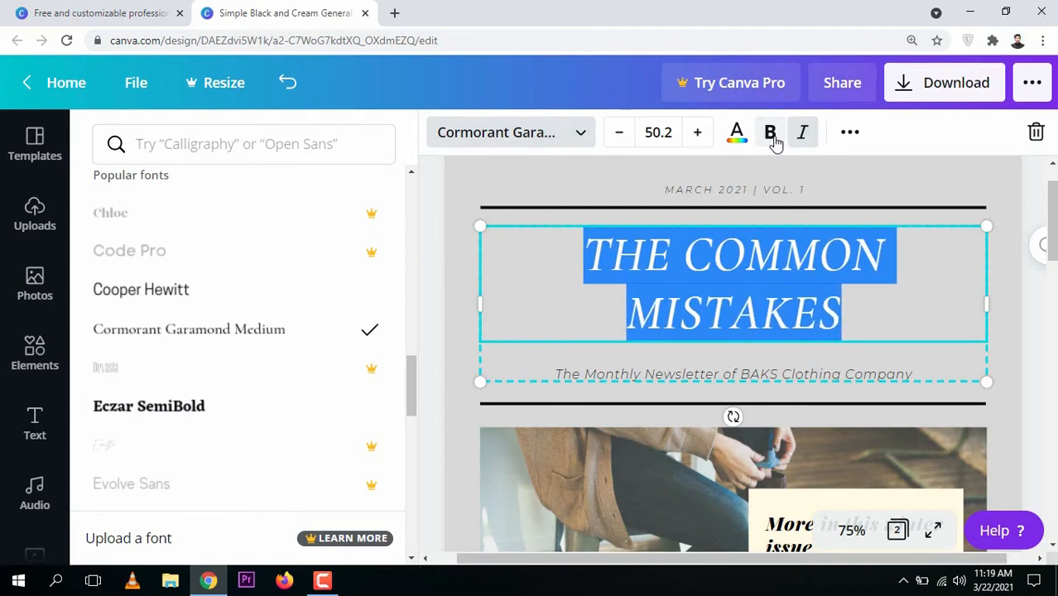
left_click(772, 139)
left_click(771, 139)
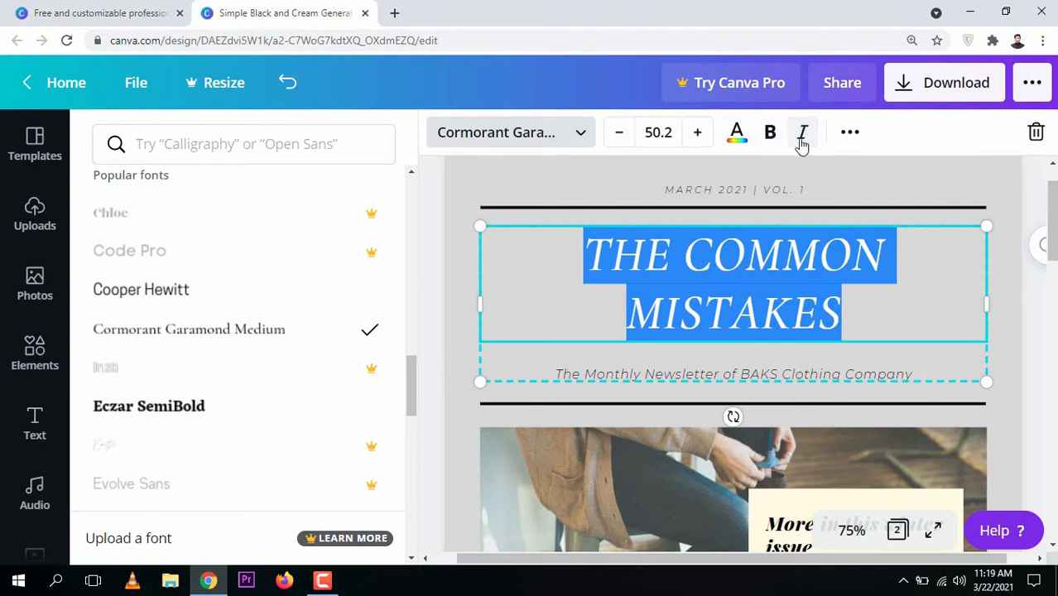
left_click(803, 144)
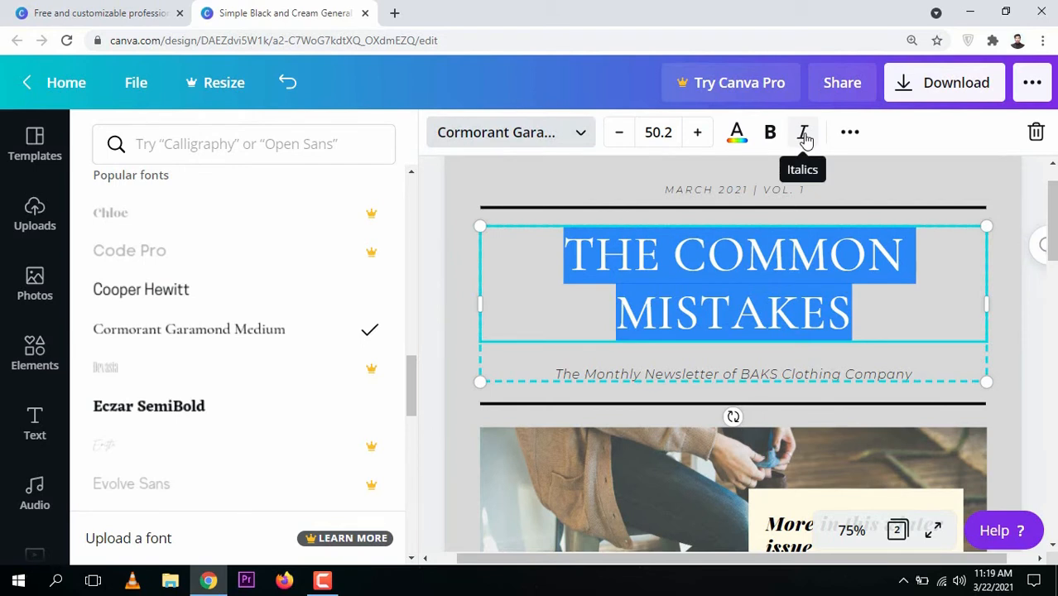
left_click(804, 139)
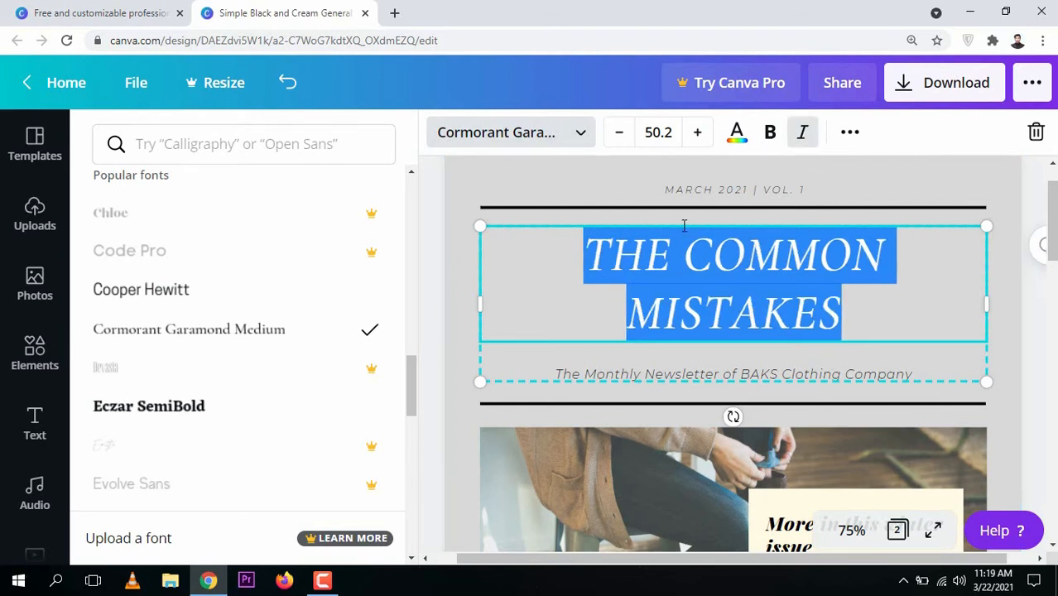
Try red as the title's text color, and set it back to black
left_click(737, 139)
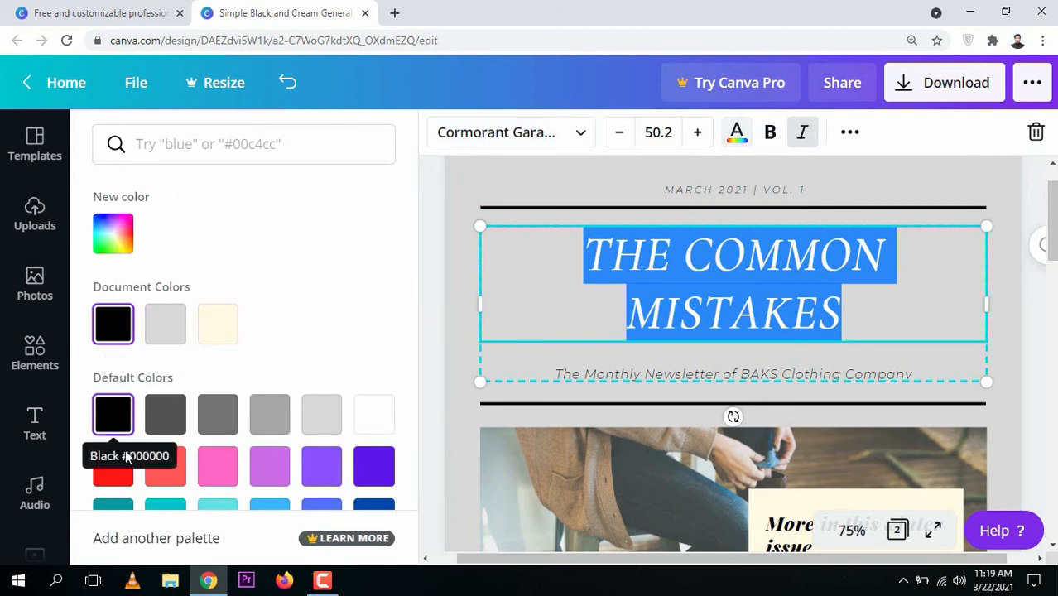
left_click(114, 481)
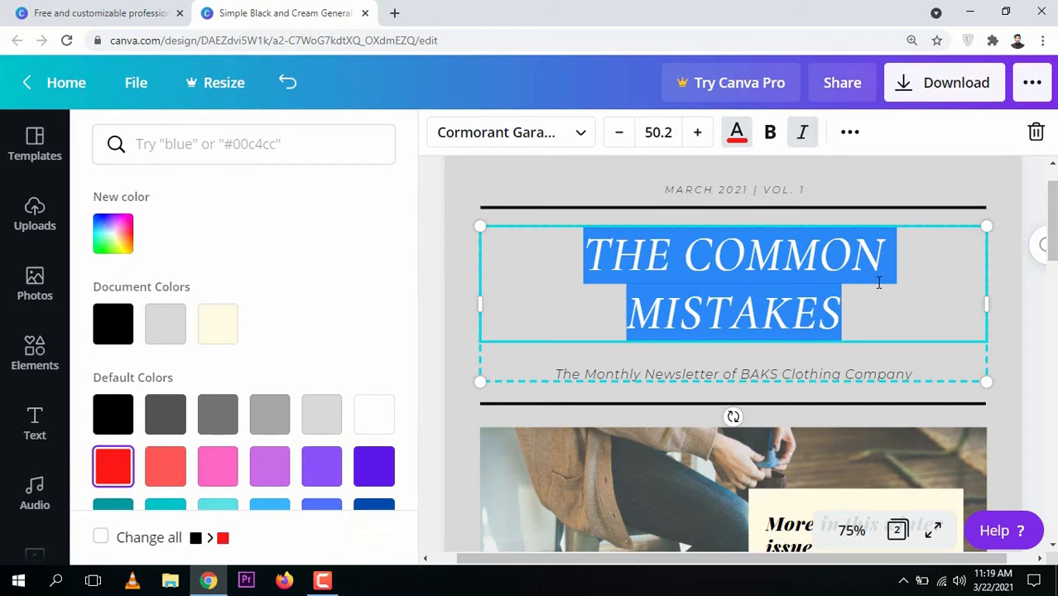
left_click(850, 307)
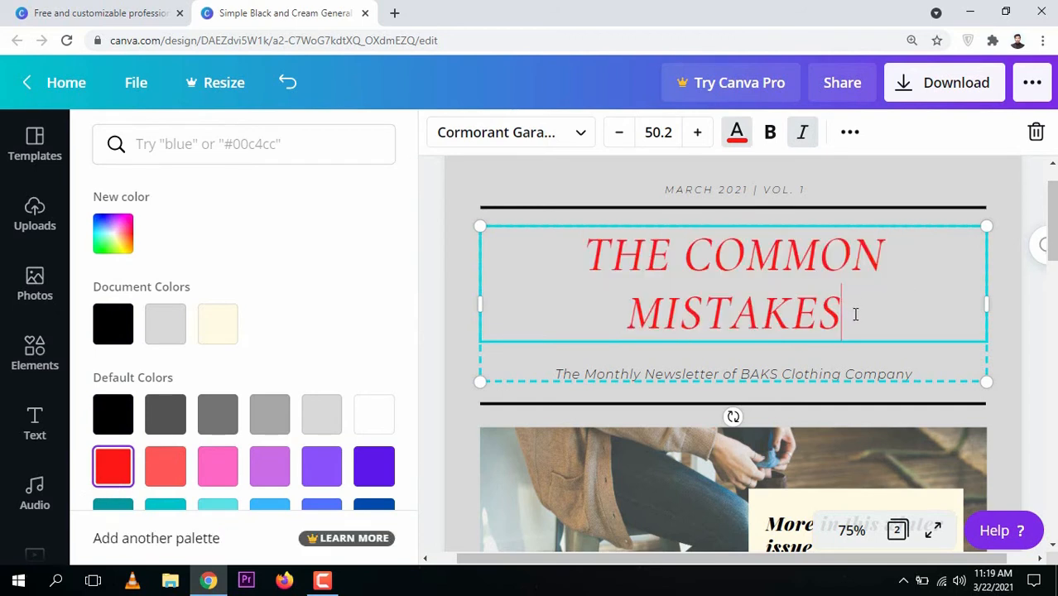
left_click_drag(850, 307, 583, 240)
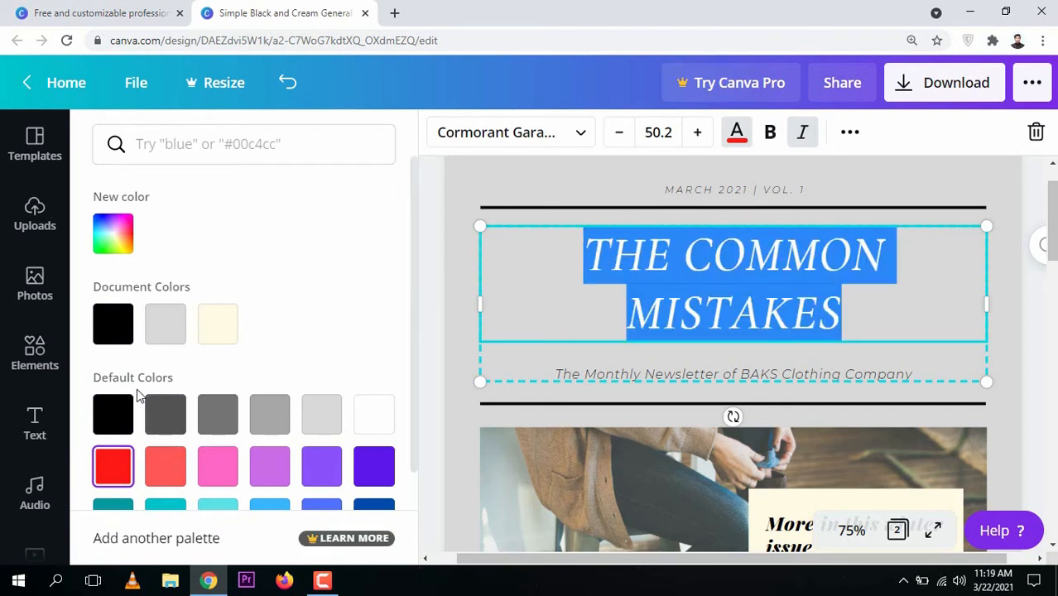
left_click(121, 326)
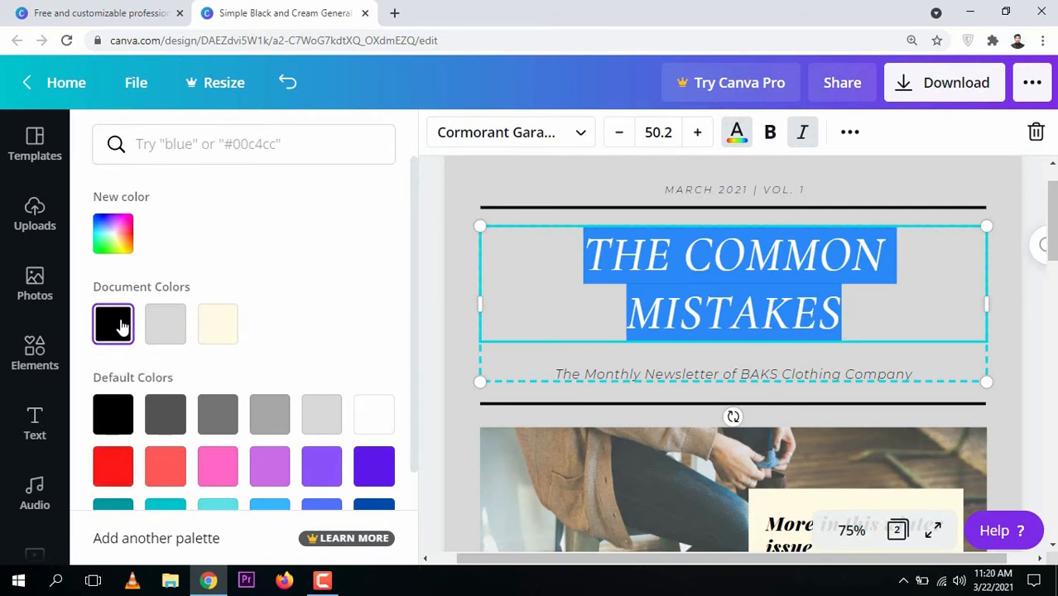
left_click(888, 300)
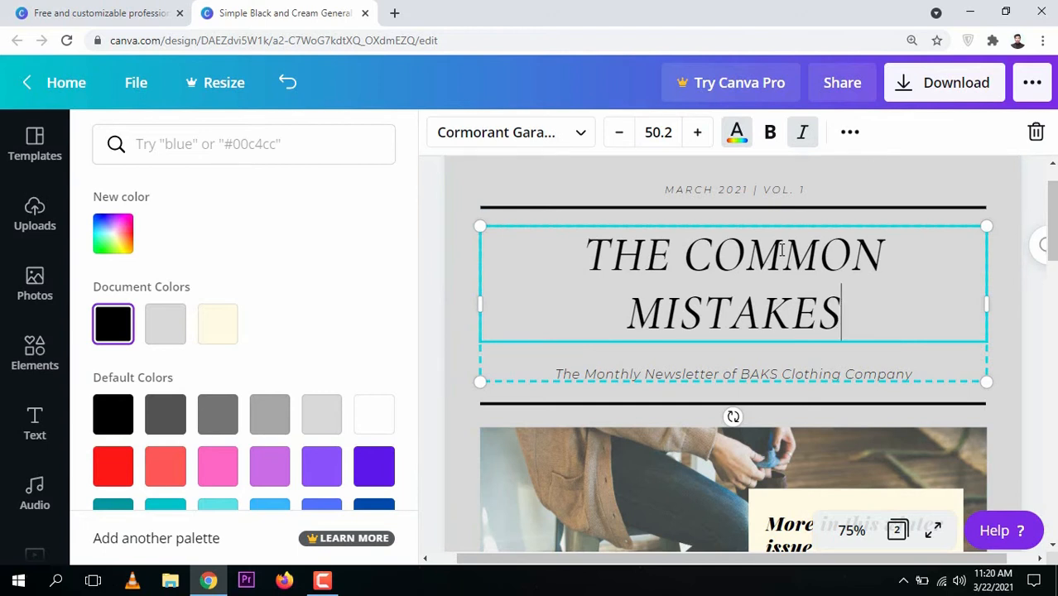
key("ctrl+z")
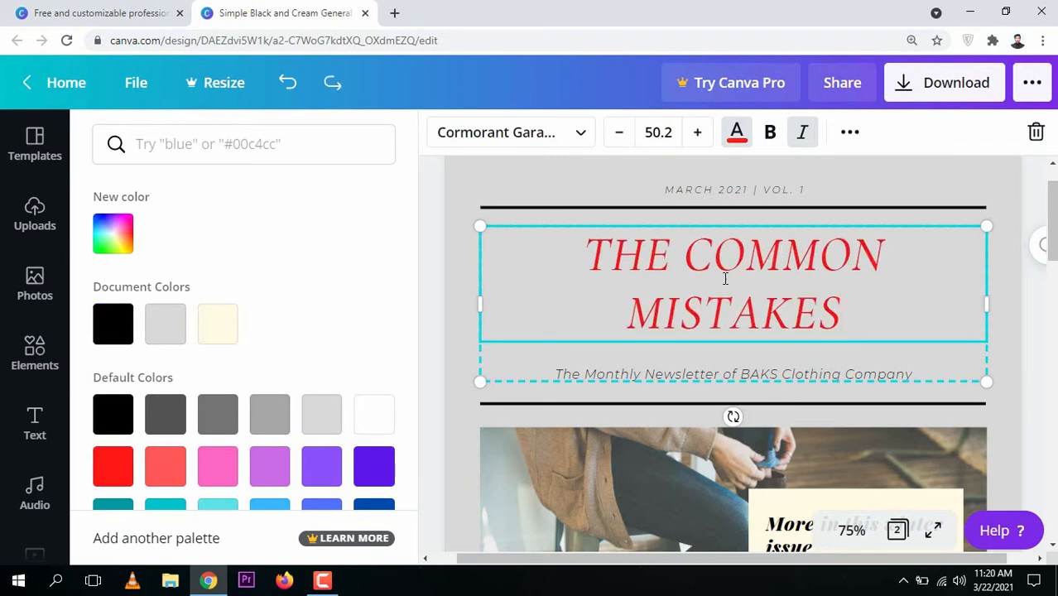
key("ctrl+a")
left_click(113, 324)
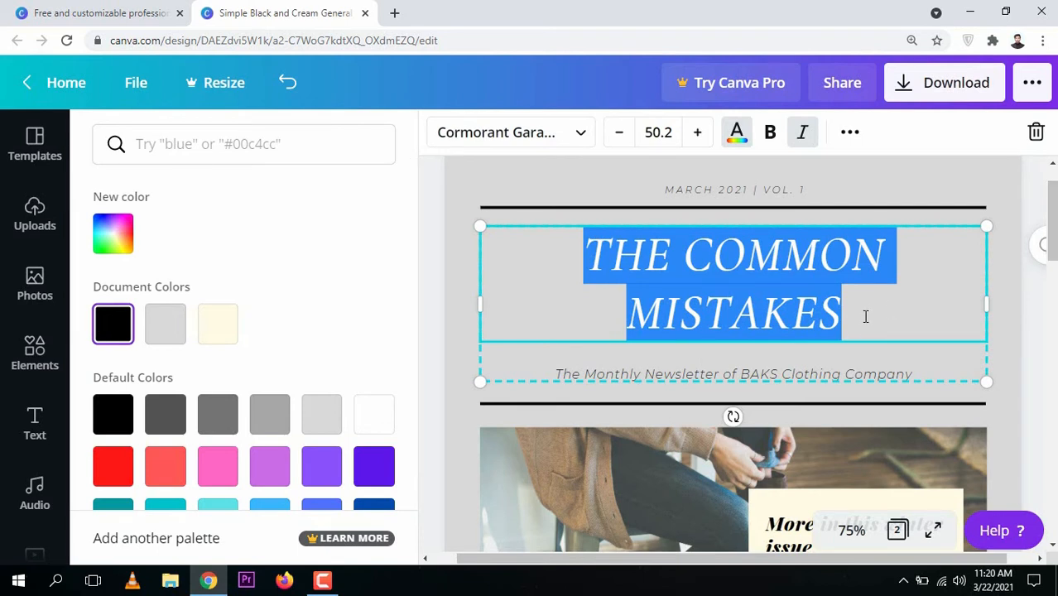
Try to shorten the divider line beneath the issue line from its end
left_click(812, 210)
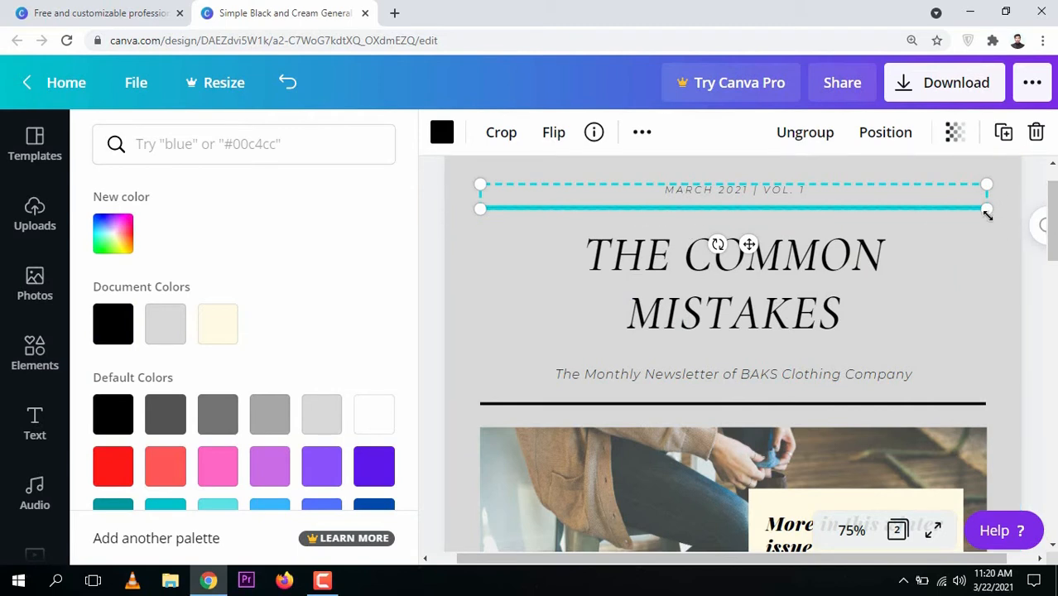
left_click_drag(990, 212, 861, 223)
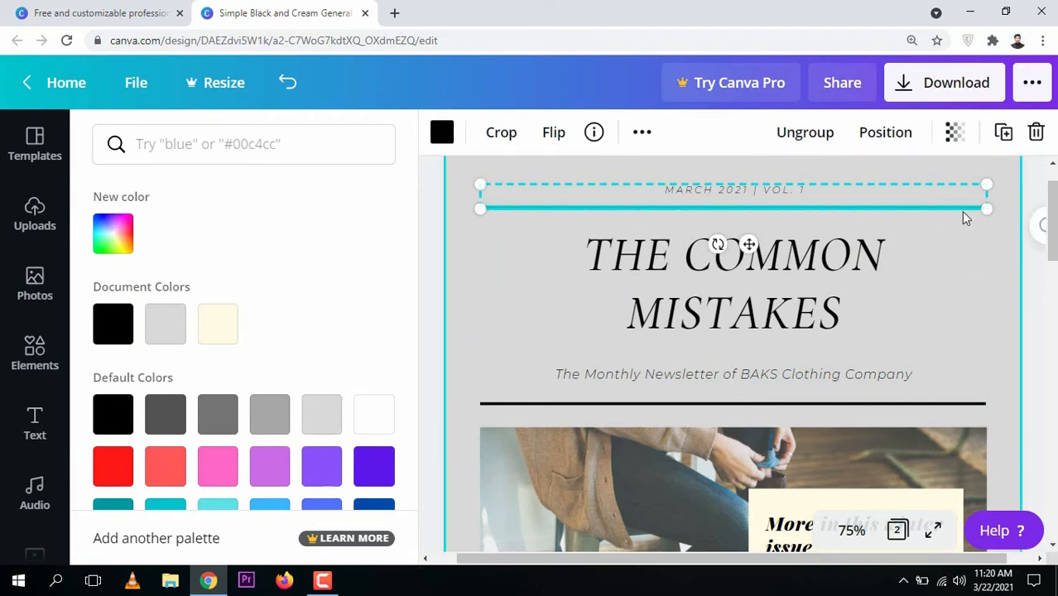
left_click_drag(992, 211, 942, 208)
Set the color of the divider line beneath the issue line to the light red default color
left_click(831, 210)
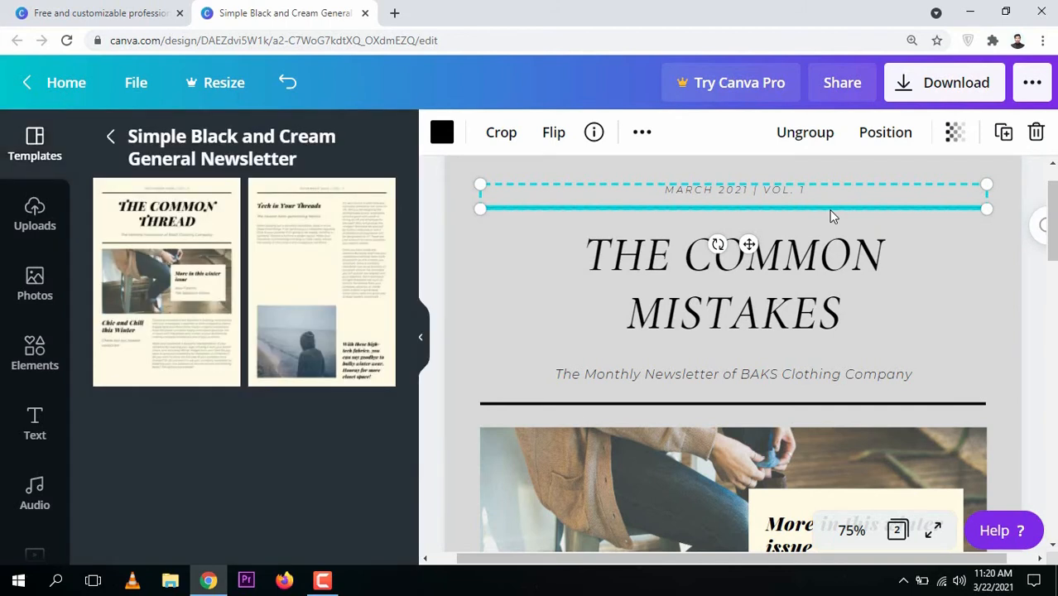
left_click(442, 134)
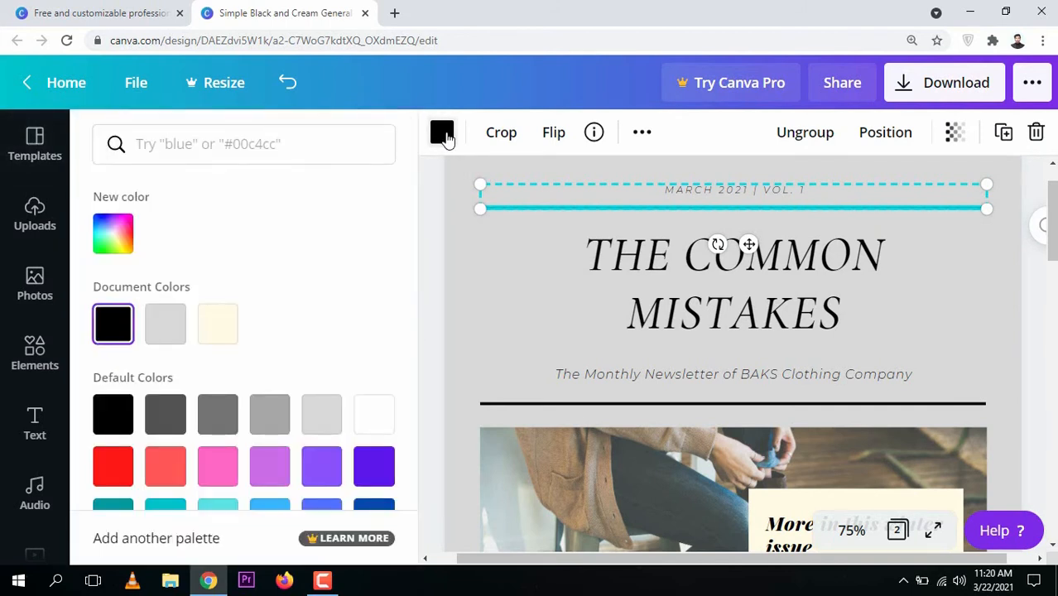
left_click(167, 468)
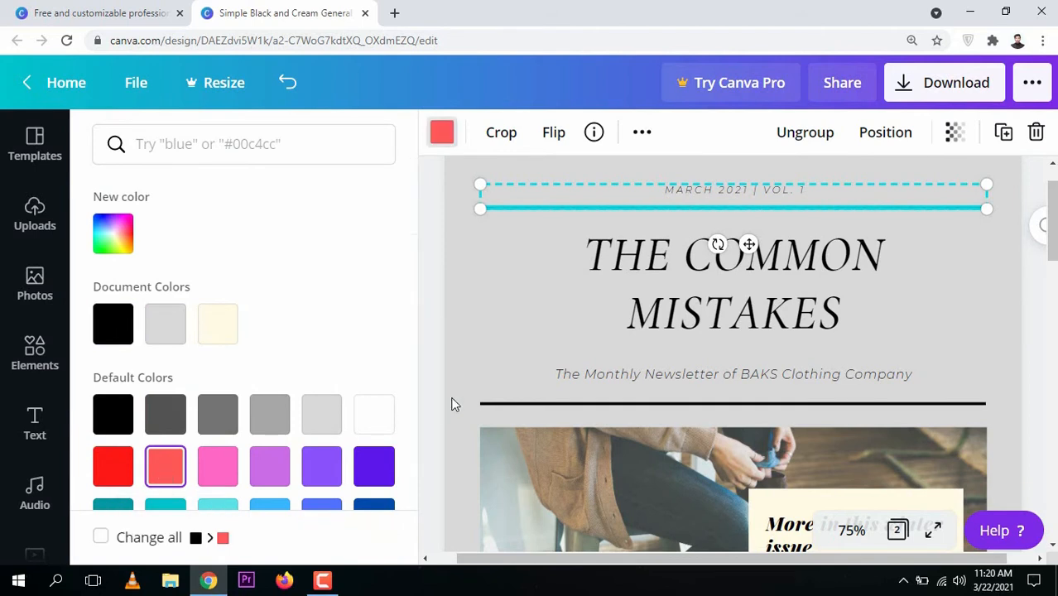
left_click(459, 339)
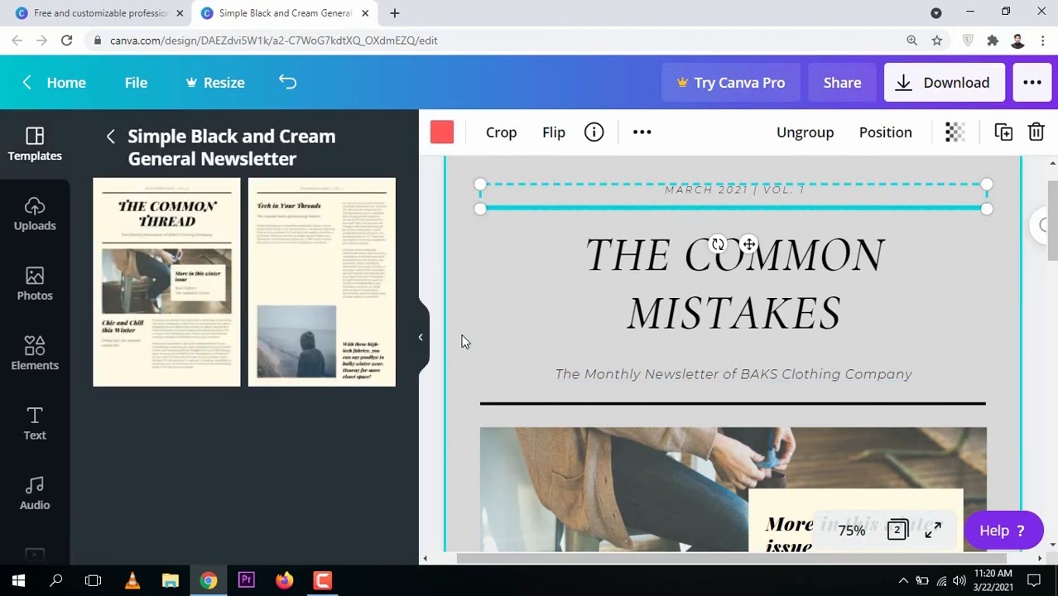
left_click(462, 342)
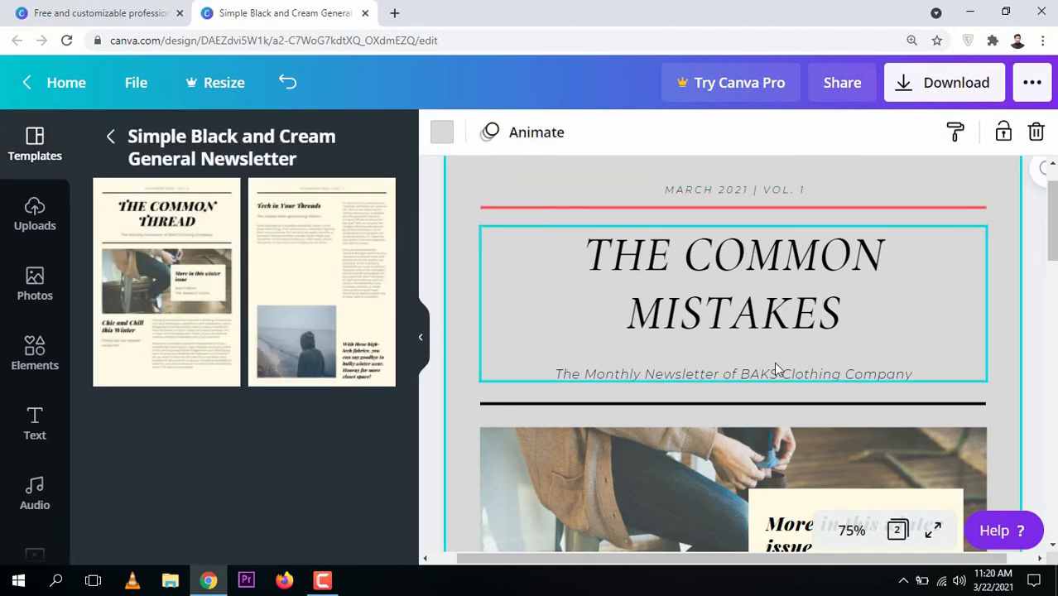
Try to reposition and scale the photo of the seated person within its frame
left_click(817, 379)
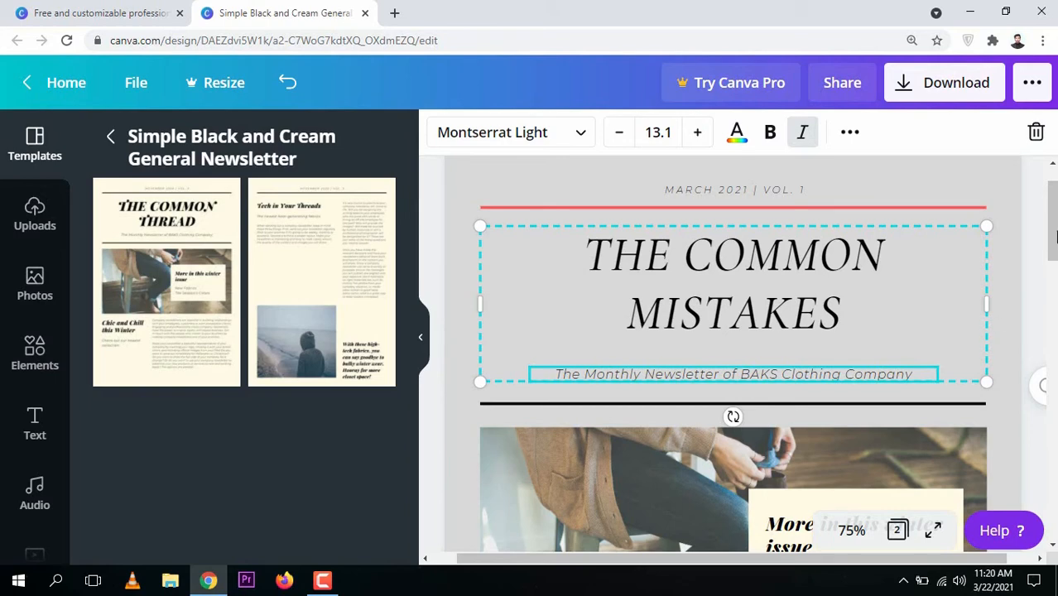
left_click_drag(1057, 236, 1056, 273)
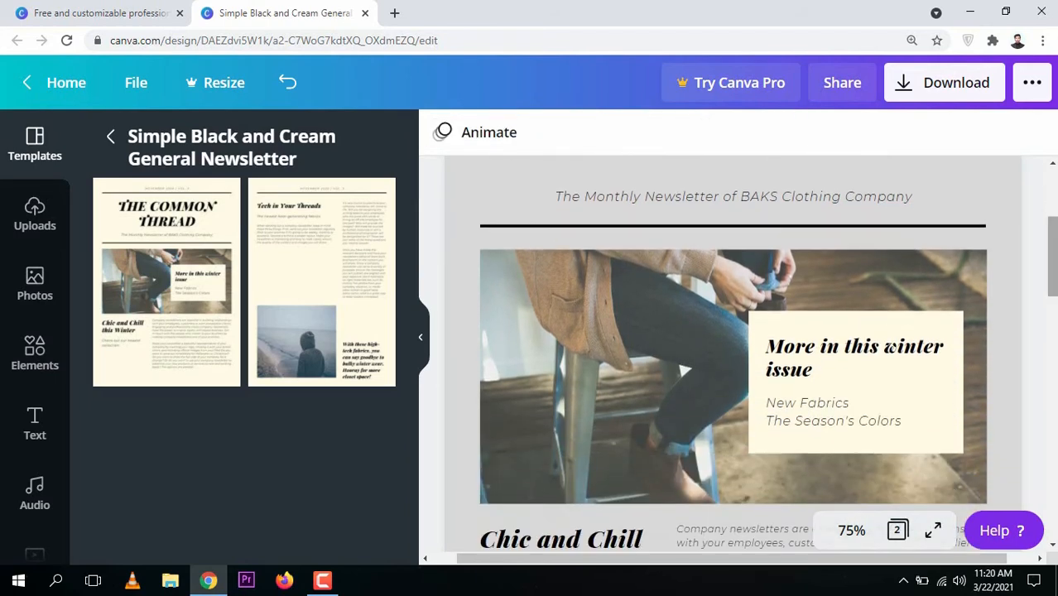
left_click(1053, 323)
left_click_drag(1053, 322, 1053, 263)
left_click(593, 318)
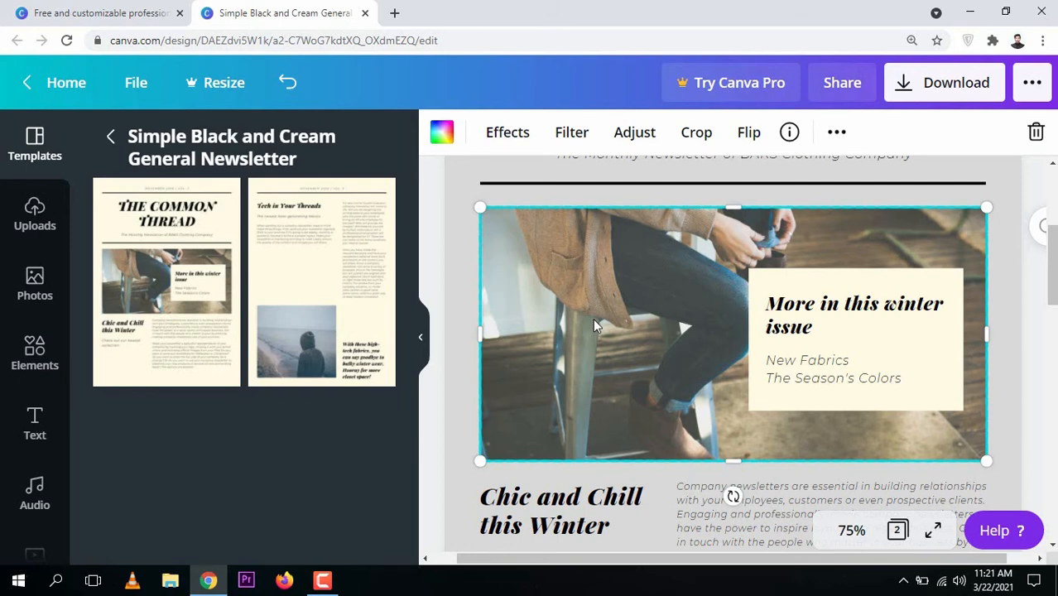
double_click(593, 321)
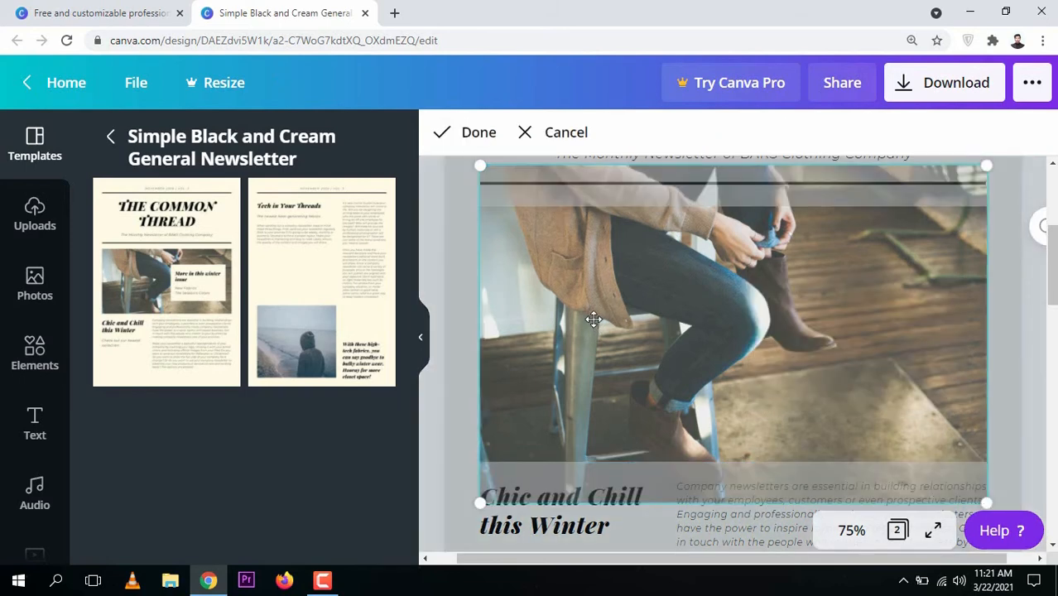
left_click_drag(633, 302, 539, 217)
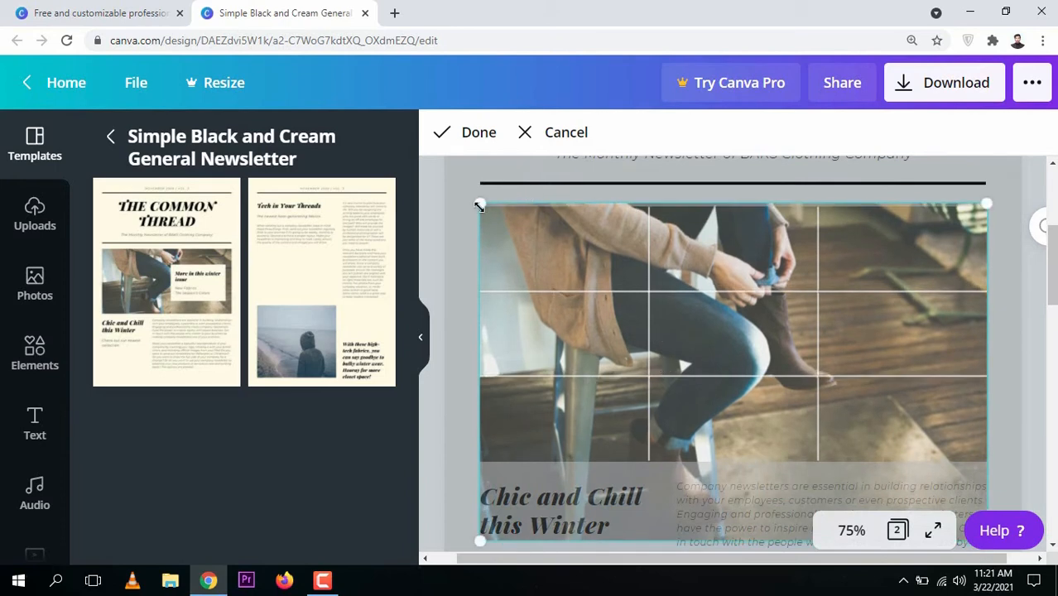
left_click_drag(471, 201, 606, 306)
Delete the photo from its frame and fill the frame with the trending photo of a person in a grey sweater writing in a notebook
key("Delete")
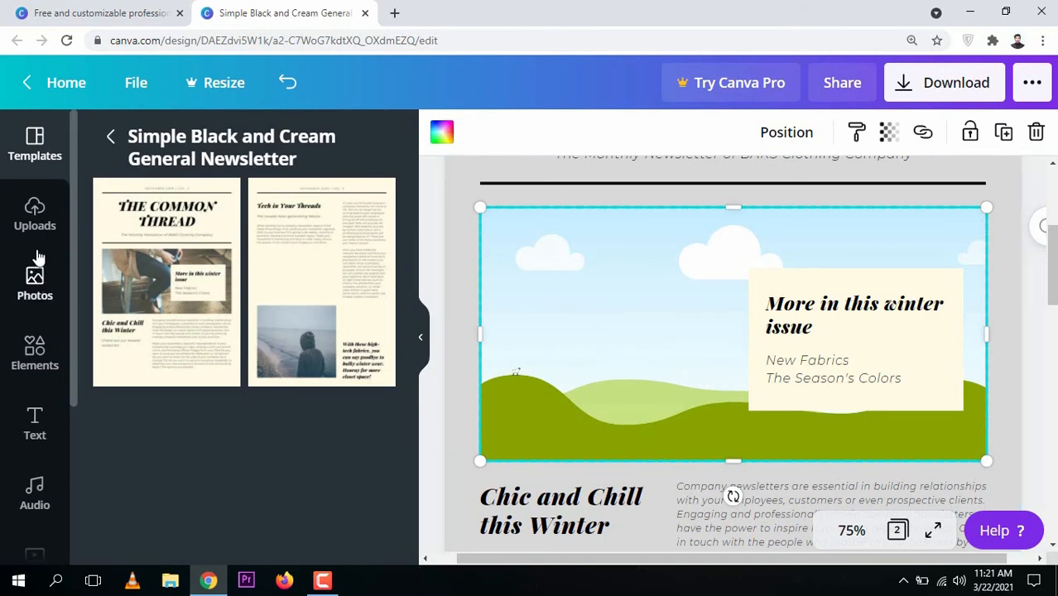
left_click(36, 217)
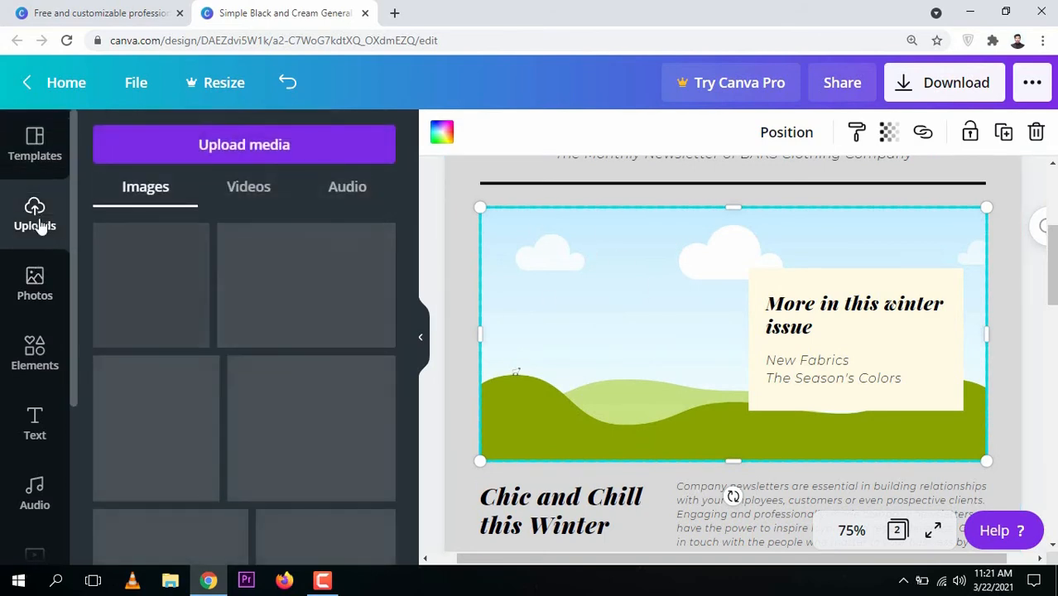
left_click(35, 279)
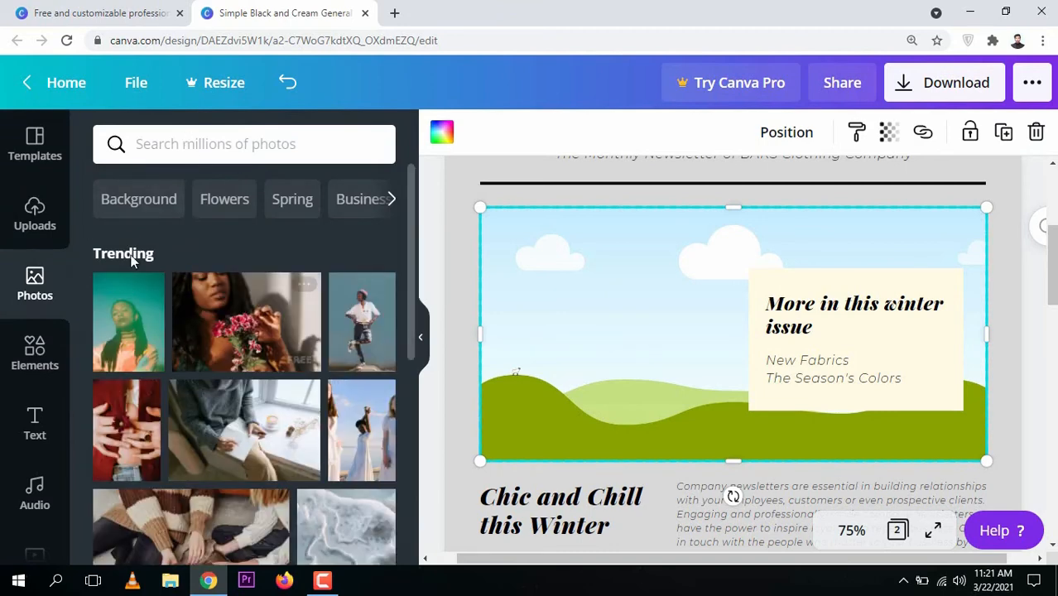
left_click_drag(414, 226, 292, 177)
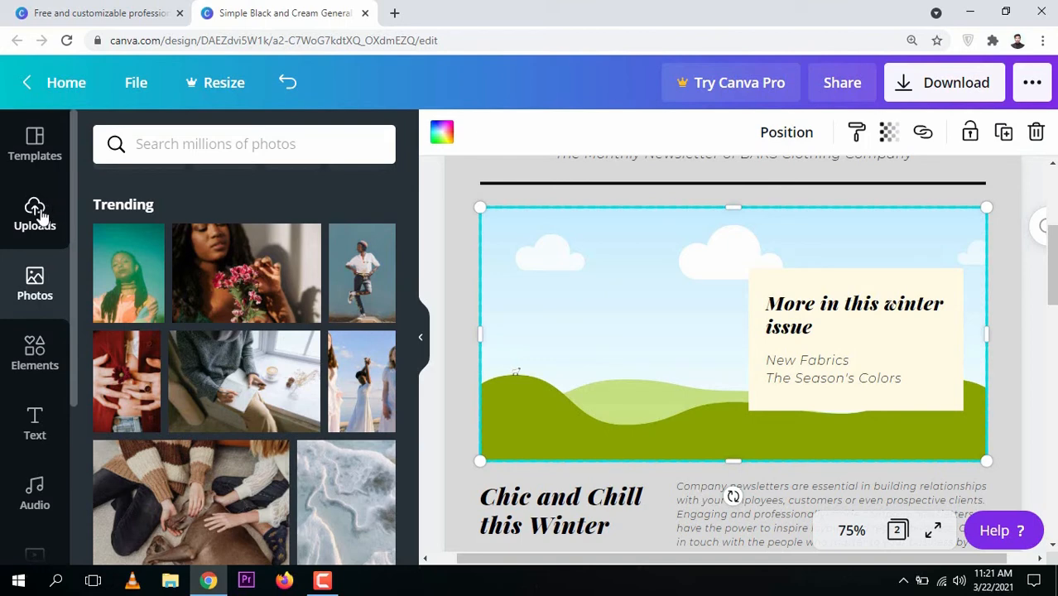
left_click(220, 372)
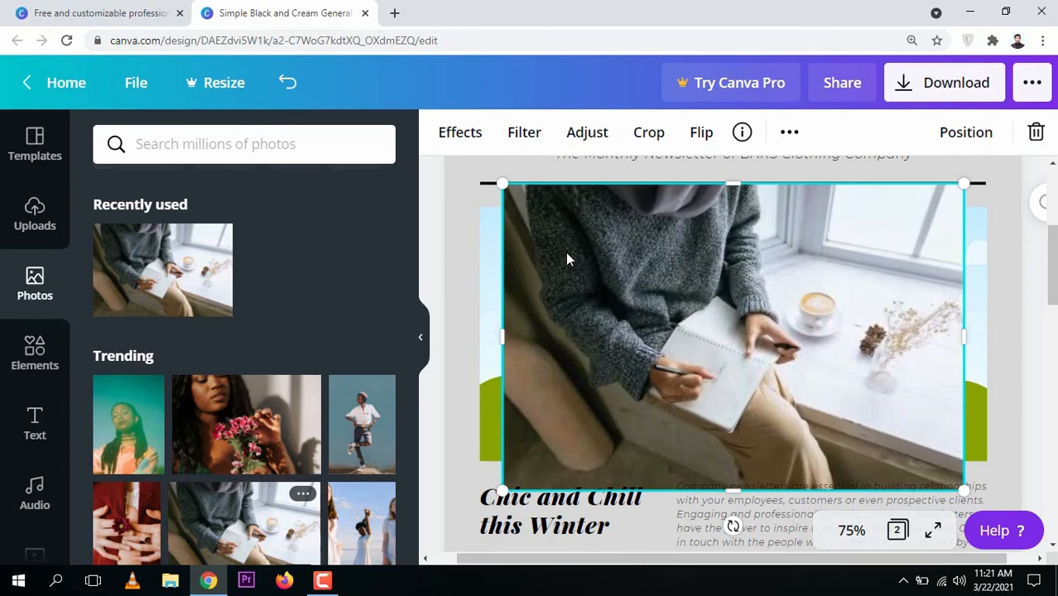
left_click_drag(538, 277, 571, 283)
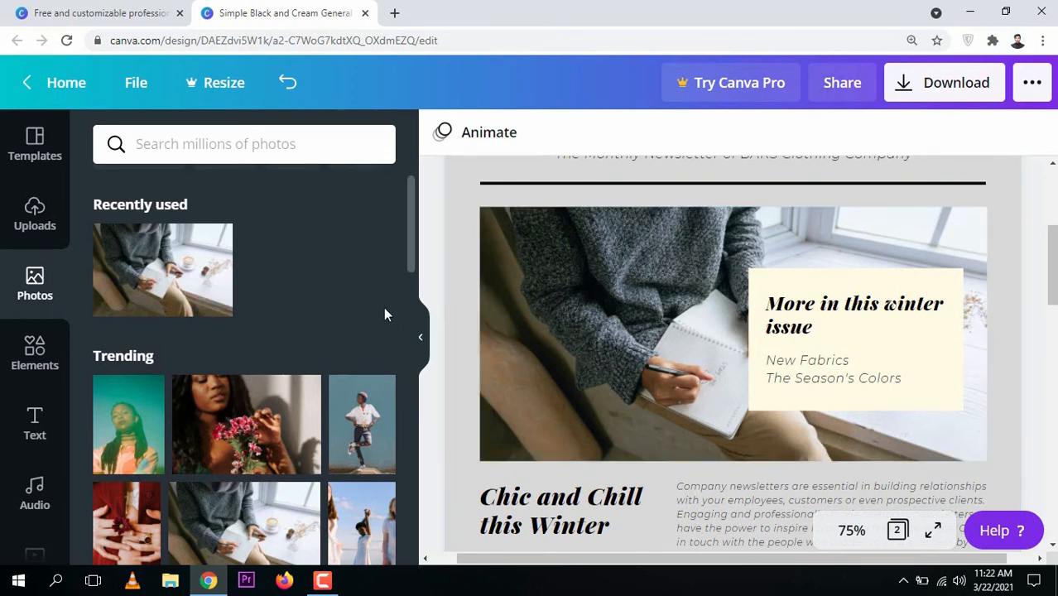
Examine the cream callout box and the remaining content of both newsletter pages
mouse_move(1052, 265)
left_mouse_down()
mouse_move(1054, 313)
mouse_move(1056, 256)
mouse_move(1055, 285)
mouse_move(1055, 267)
left_mouse_up()
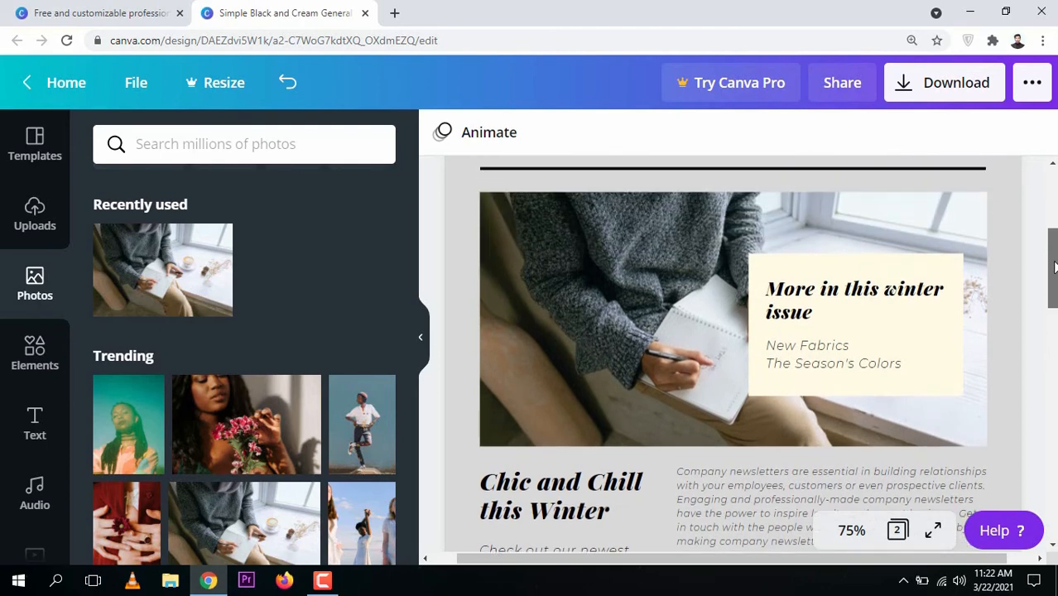
left_click(861, 291)
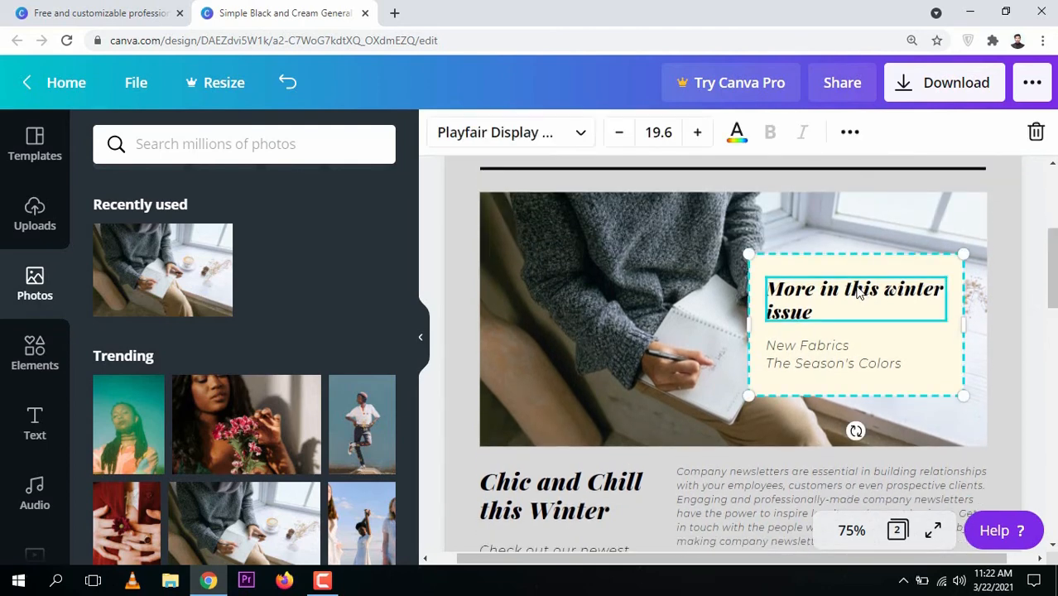
left_click(778, 273)
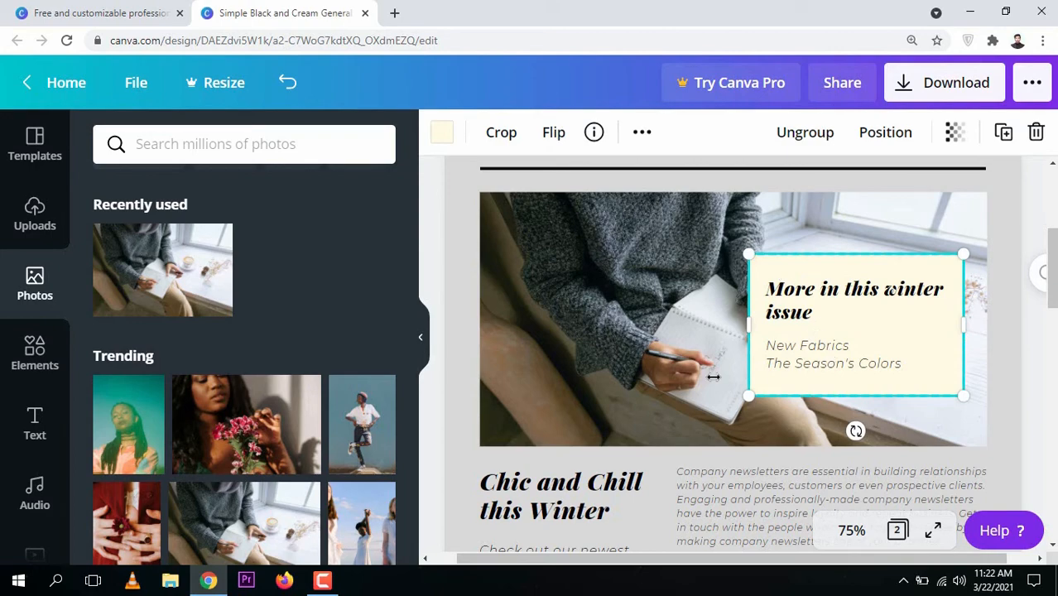
scroll(945, 343, "down", 10)
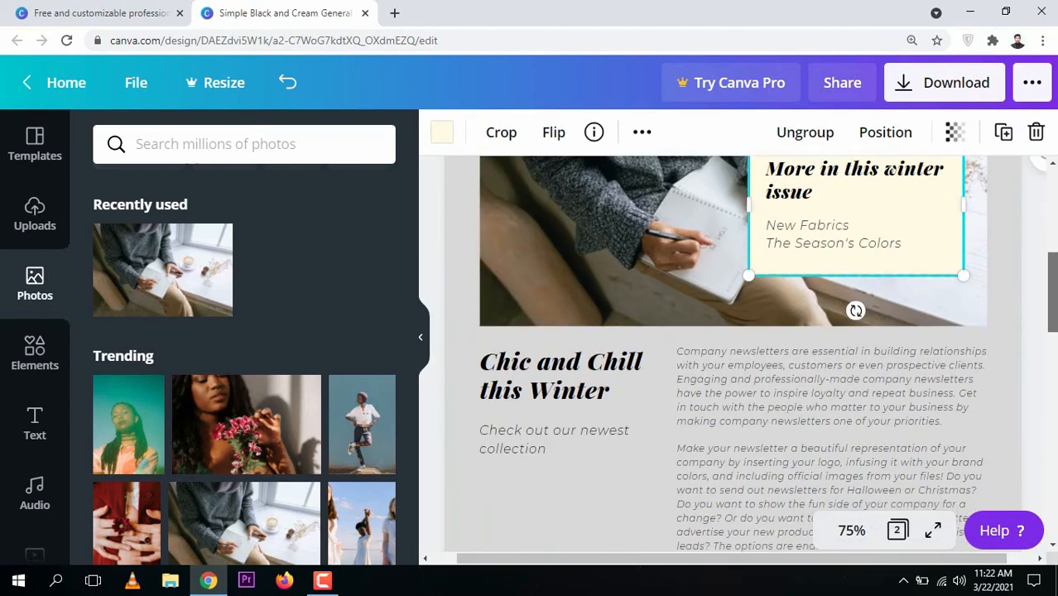
scroll(733, 348, "up", 5)
scroll(733, 348, "down", 5)
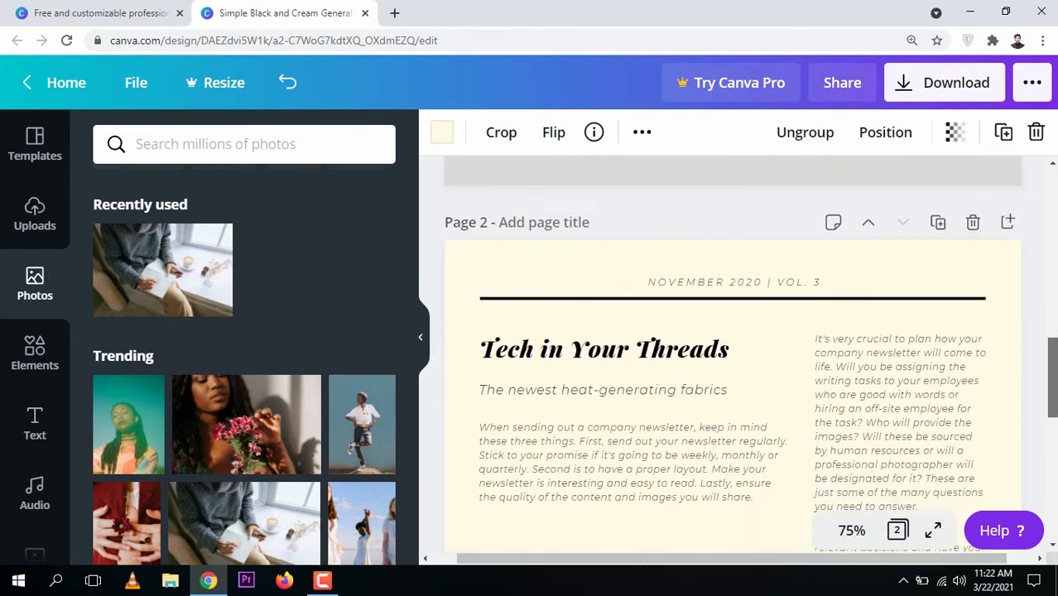
left_click_drag(1053, 439, 1053, 320)
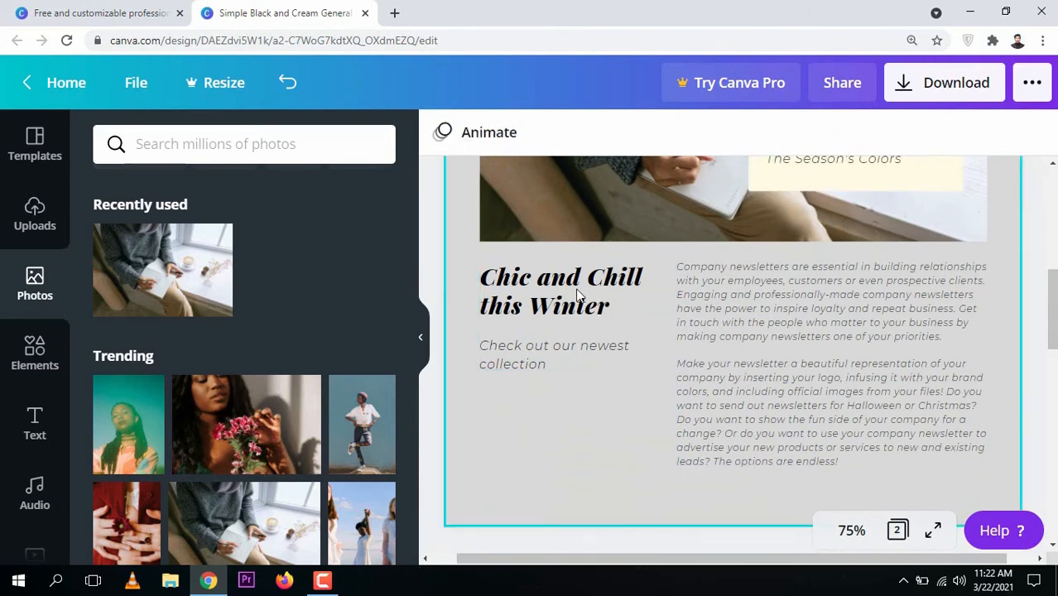
Delete both body paragraphs beside the "Chic and Chill this Winter" heading on page 1
left_click(772, 369)
left_click(772, 369)
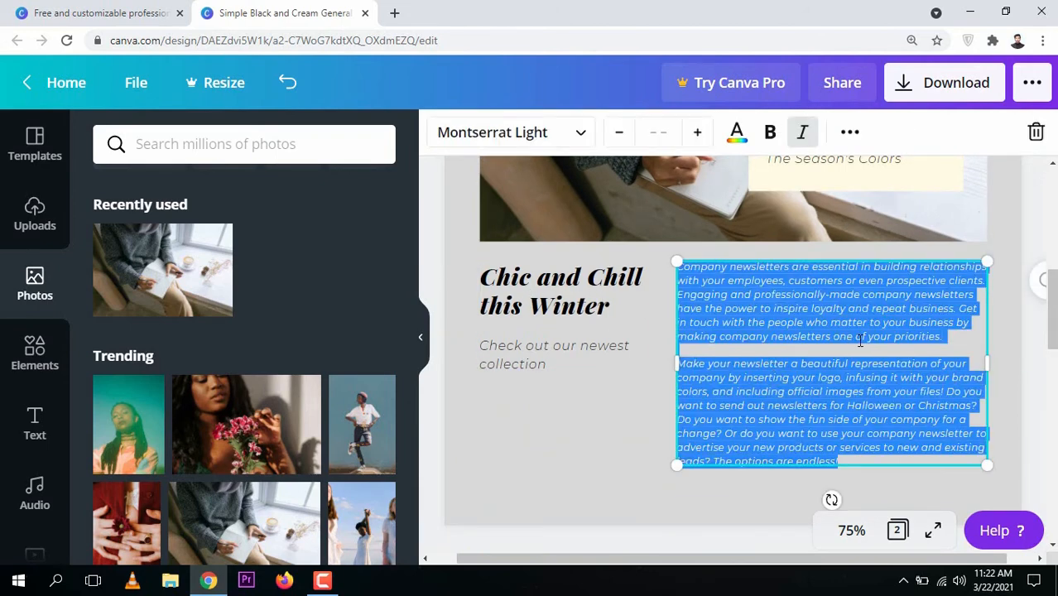
left_click(751, 295)
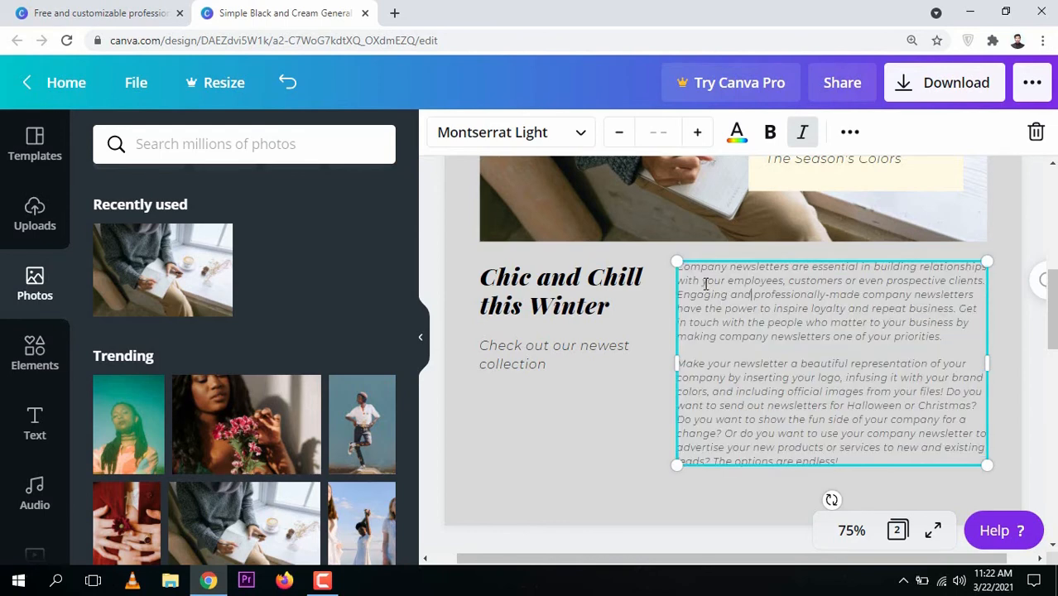
left_click(726, 281)
left_click_drag(841, 461, 672, 261)
key("BackSpace")
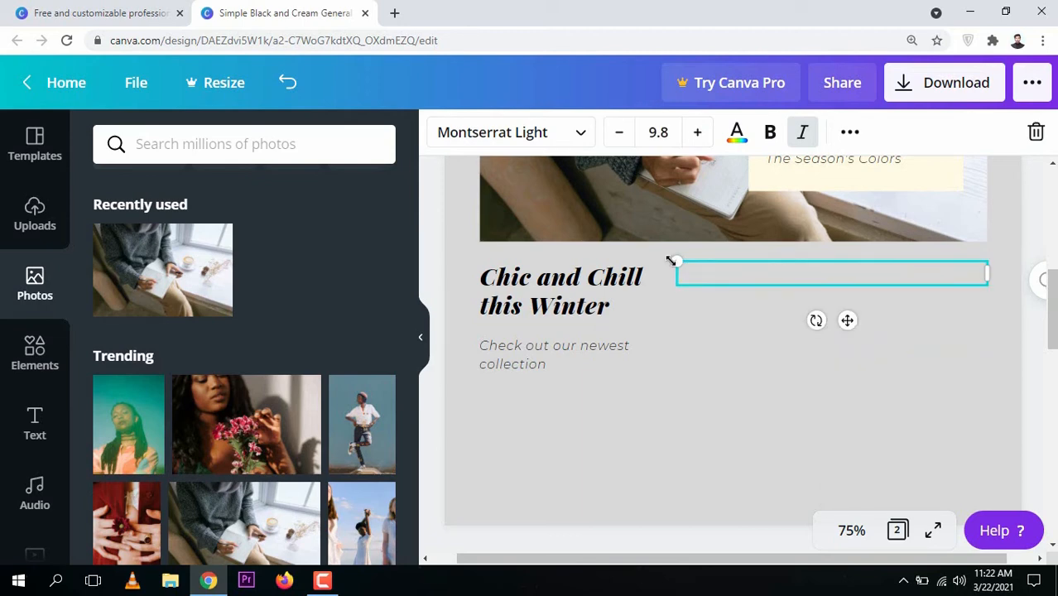
Write "In this video you will learn how to make Lewsletter" in the emptied body text box
type("In this video youwi")
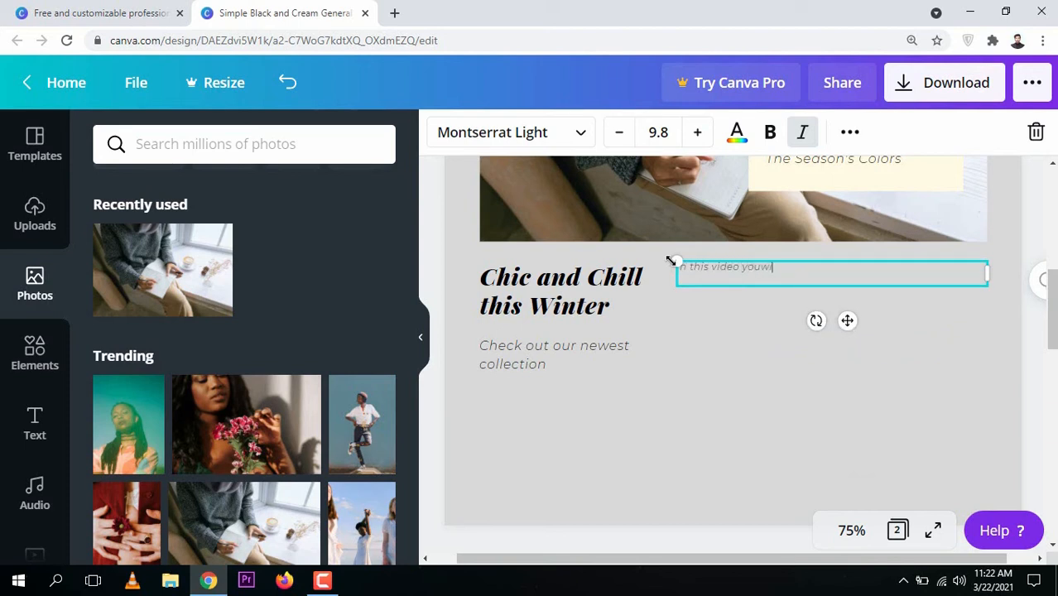
type("ll learn how y")
key("BackSpace")
type("to make")
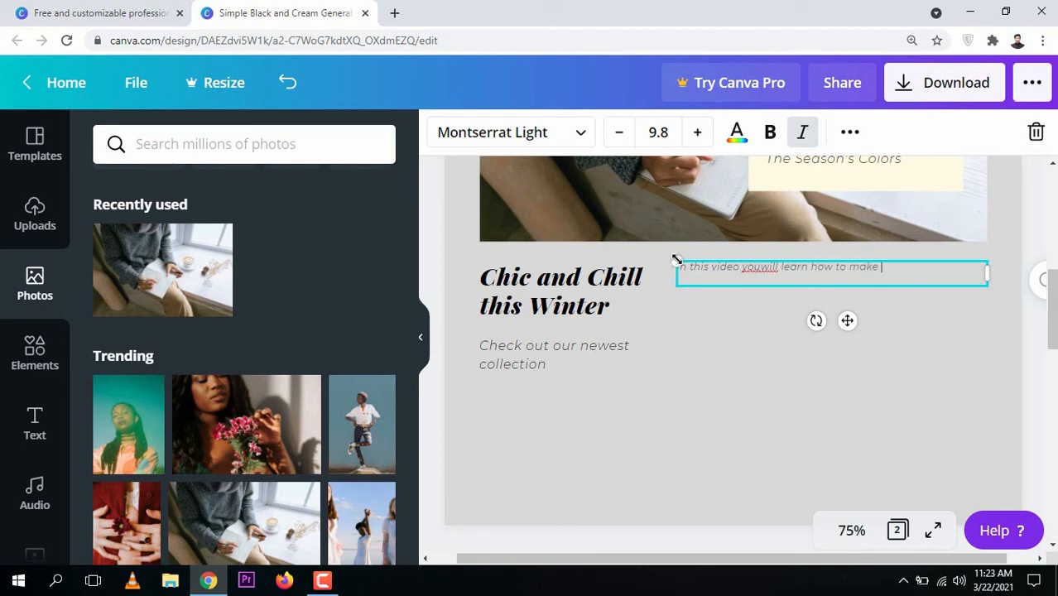
left_click(760, 270)
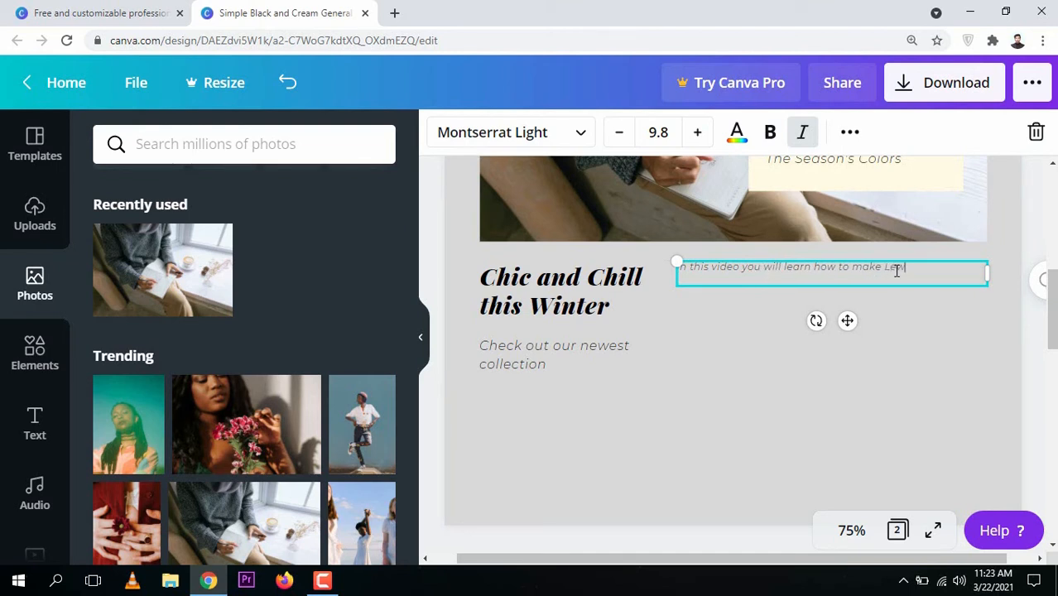
type("tter")
left_click(743, 335)
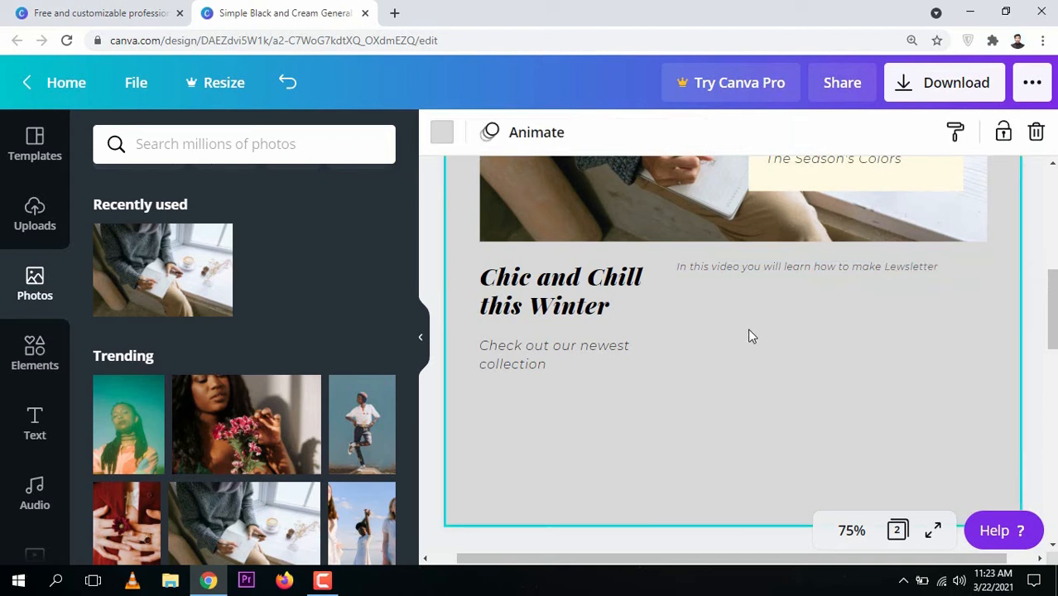
Dismiss the help tip and return to the beginning of page 1
left_click(555, 360)
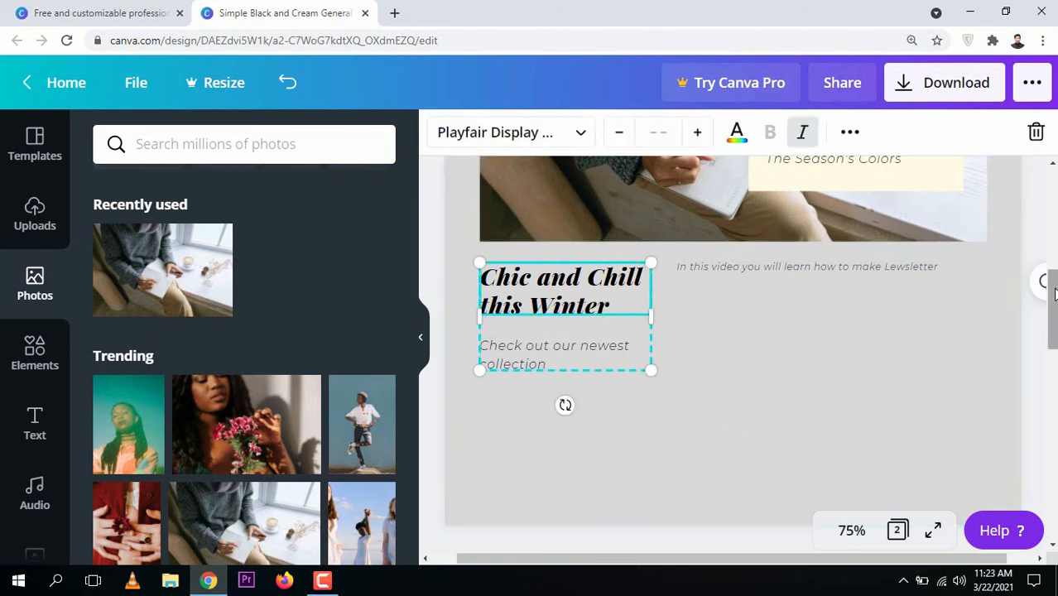
left_click_drag(1053, 294, 1053, 296)
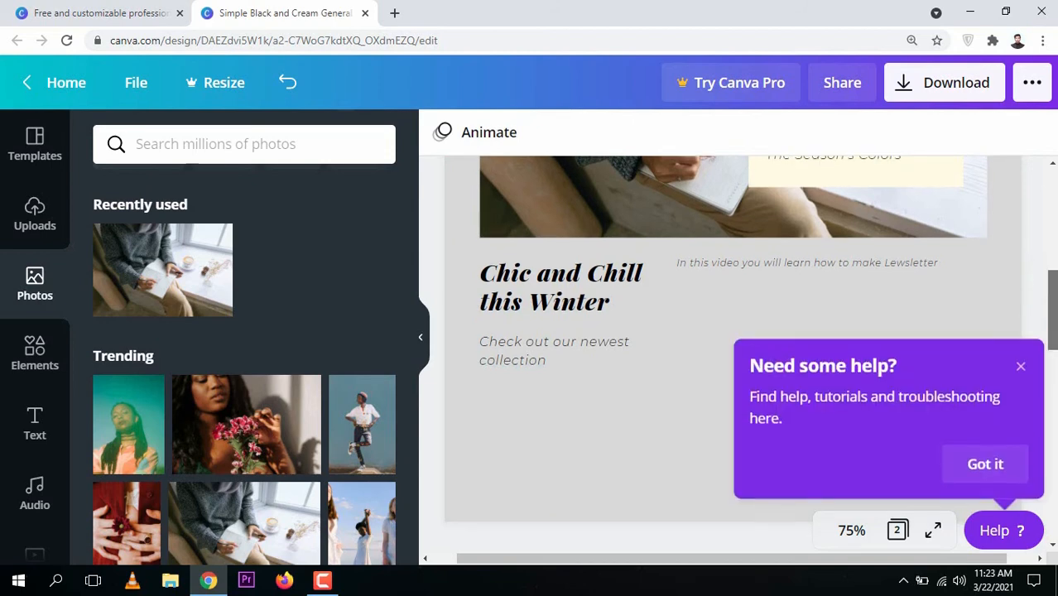
left_click_drag(1053, 297, 1057, 169)
left_click(1021, 367)
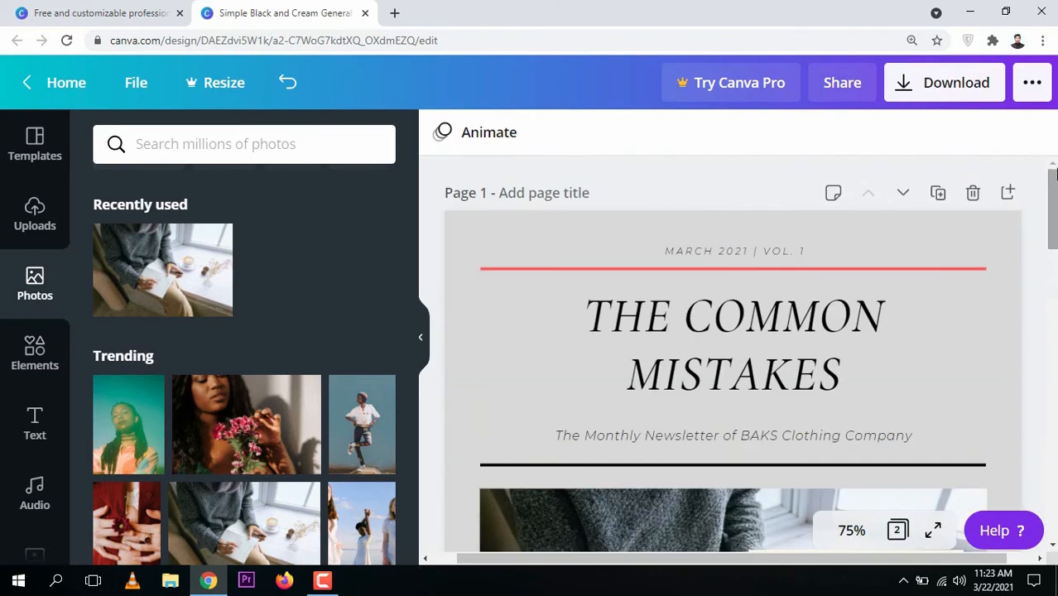
Open the download options and choose PDF Print as the file type
left_click(953, 86)
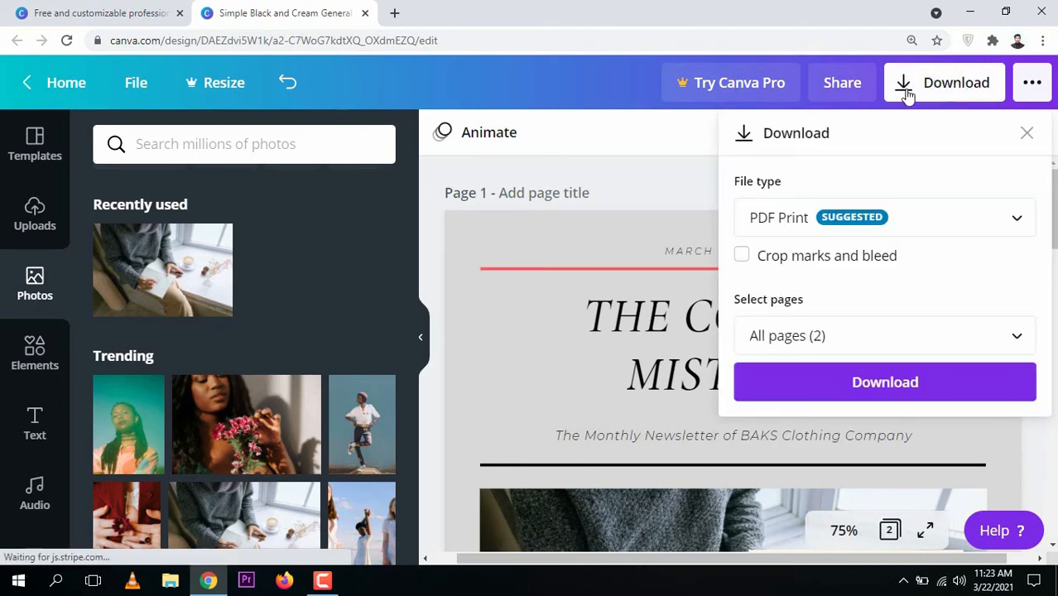
left_click(878, 231)
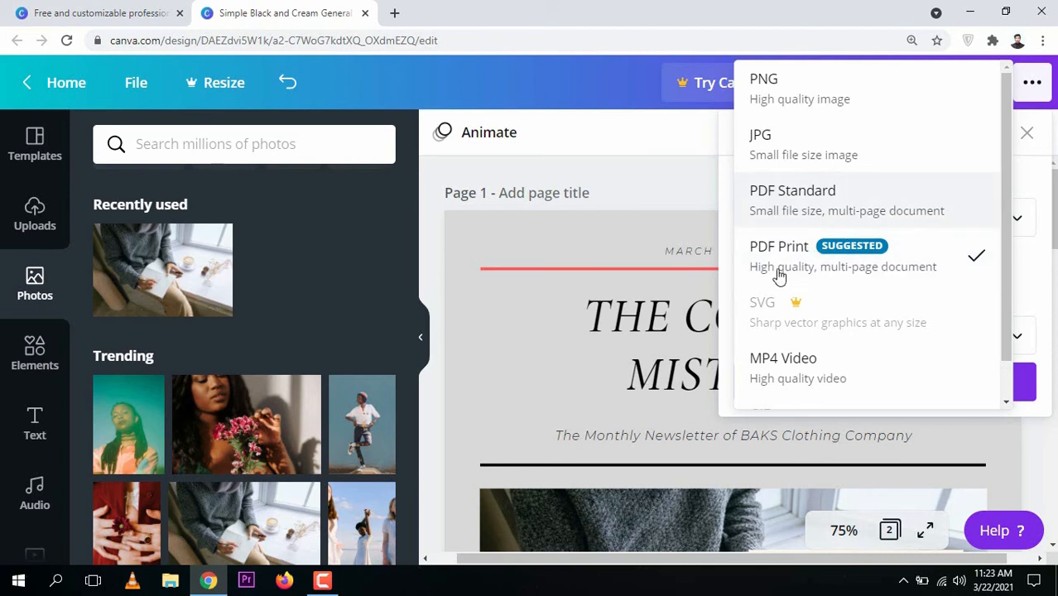
left_click(822, 245)
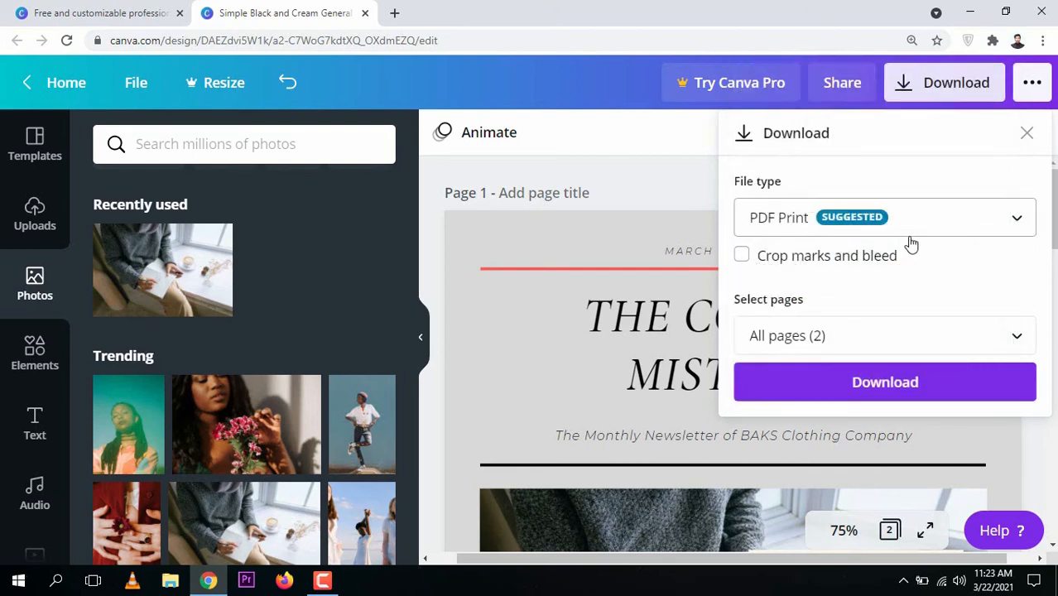
Select pages 1 and 2 for export and download the newsletter, closing the confirmation
left_click(861, 338)
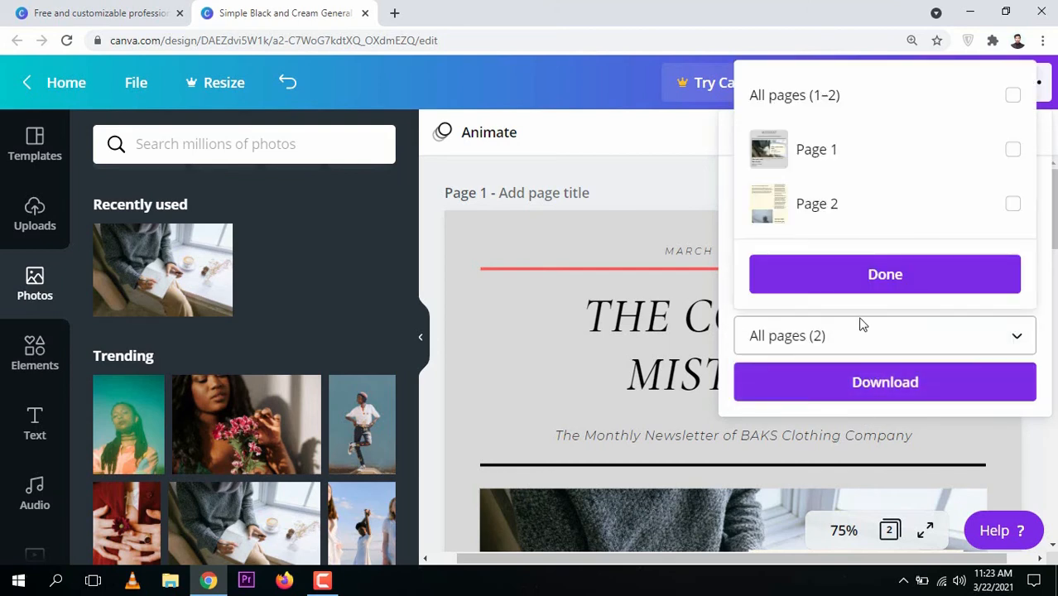
left_click(1012, 149)
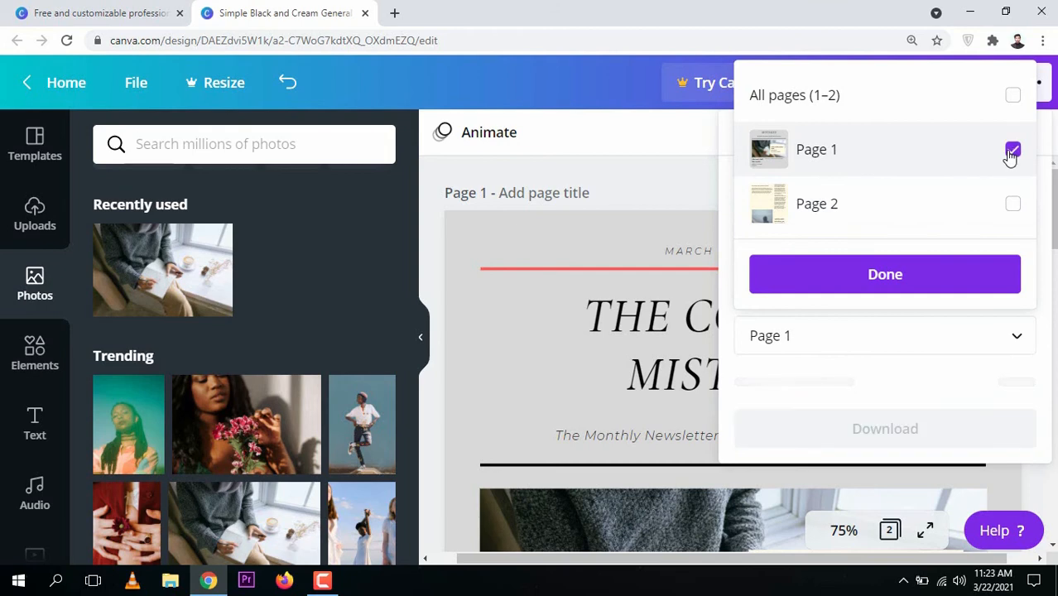
left_click(1012, 203)
left_click(949, 277)
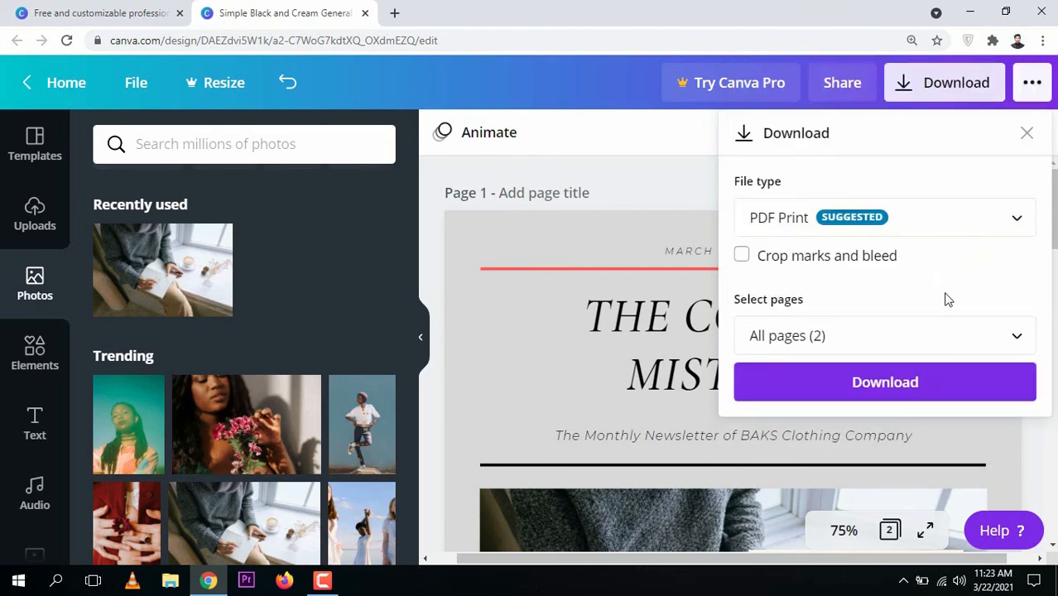
left_click(905, 392)
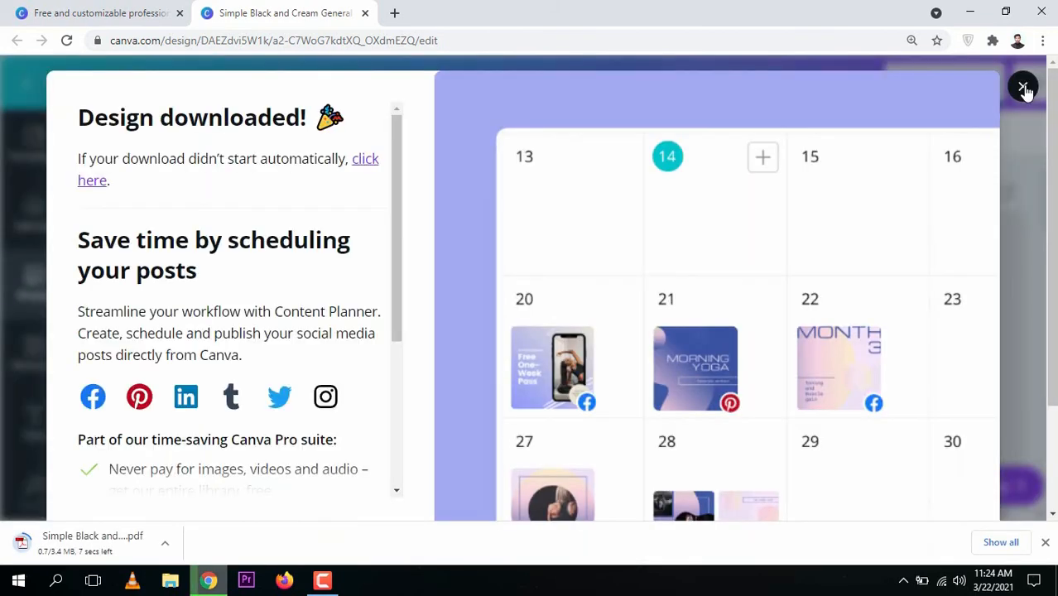
left_click(1023, 87)
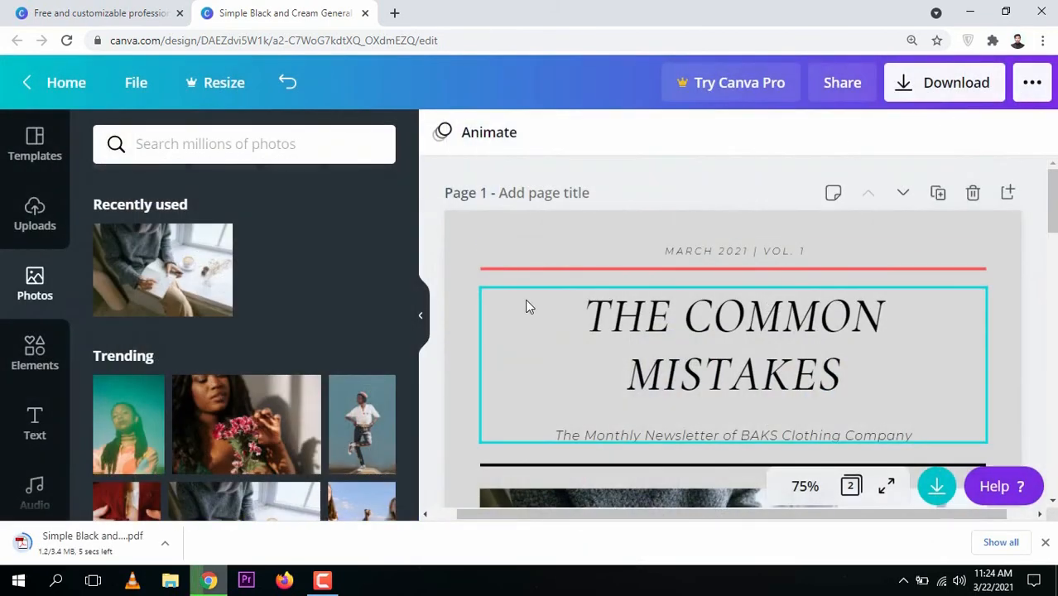
Open the downloaded newsletter PDF and review its first page
left_click(81, 543)
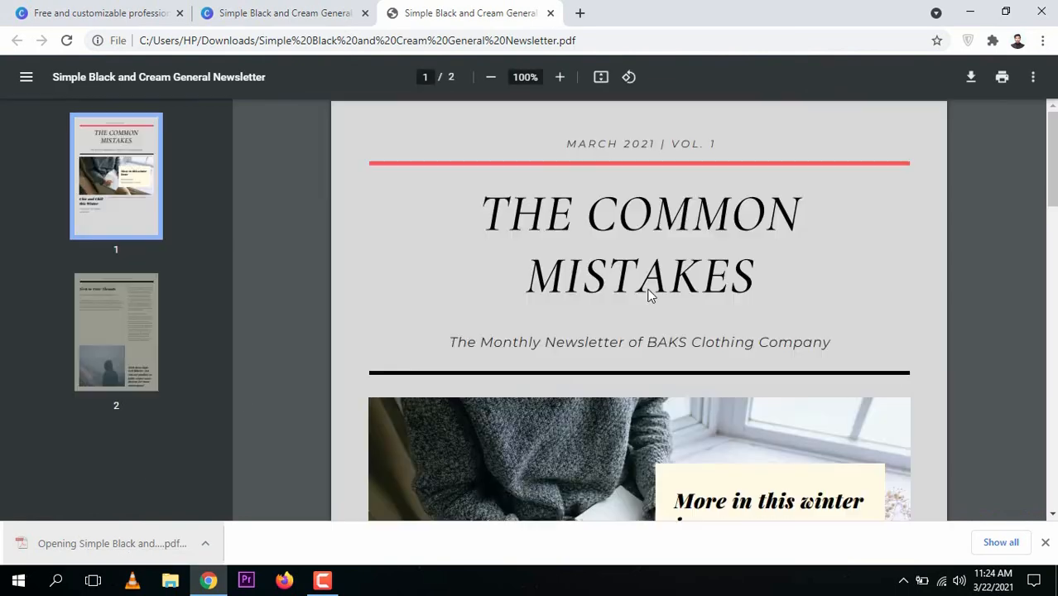
mouse_move(1054, 177)
left_mouse_down()
mouse_move(1054, 500)
mouse_move(1053, 146)
mouse_move(1053, 266)
mouse_move(1053, 166)
left_mouse_up()
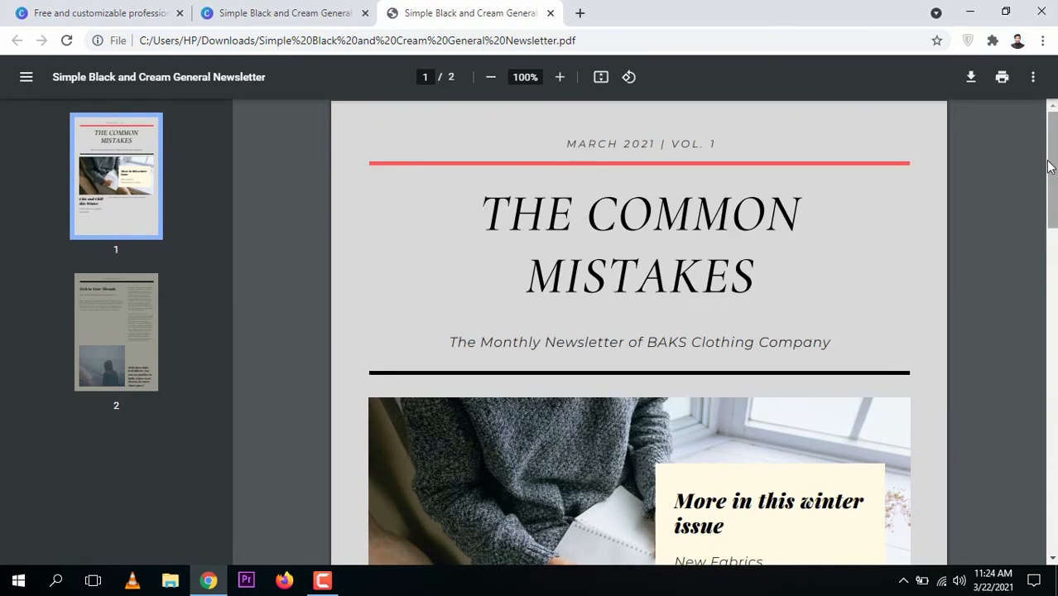
left_click_drag(1050, 165, 1055, 186)
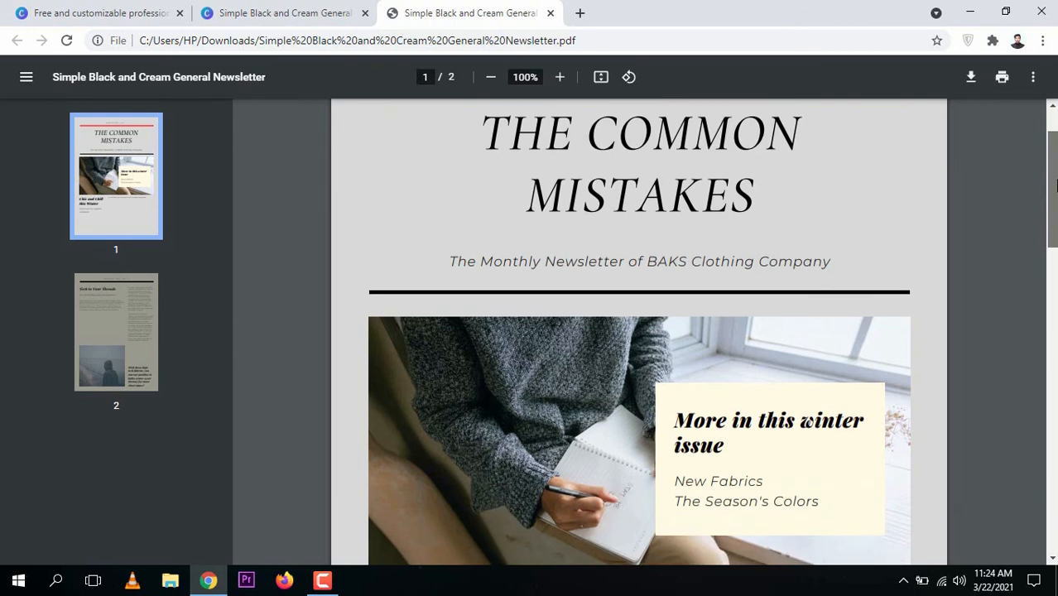
Return to the newsletter templates page and close the Simple Black and Cream General Newsletter preview
left_click(259, 16)
left_click(109, 12)
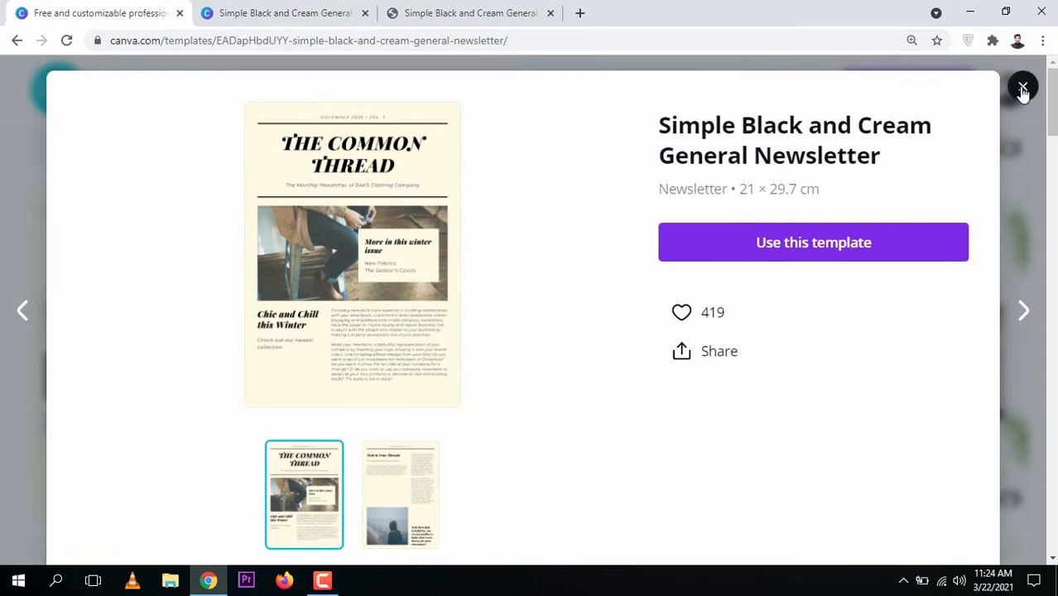
left_click(1023, 86)
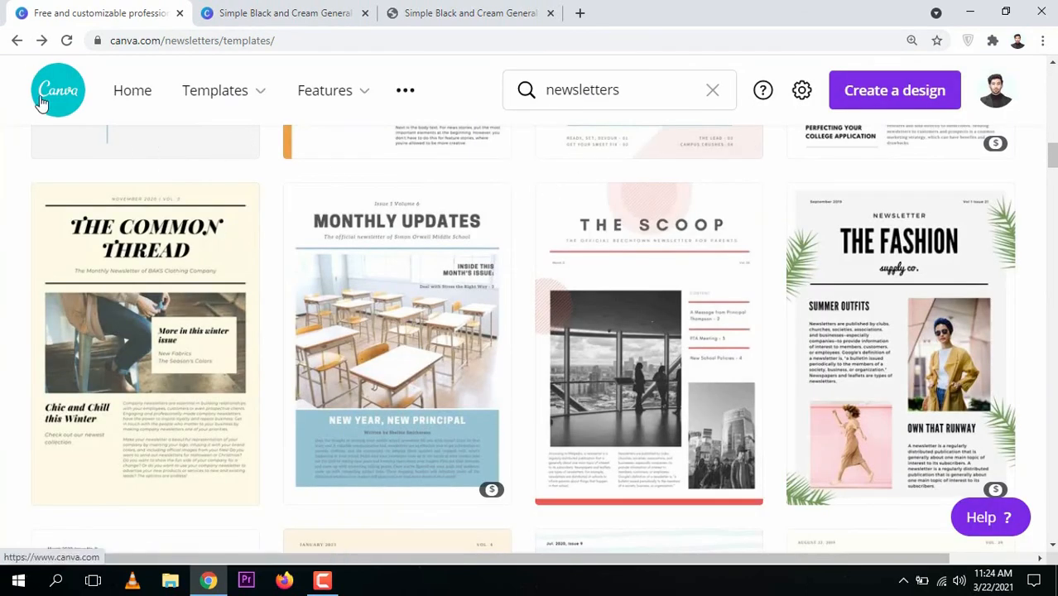